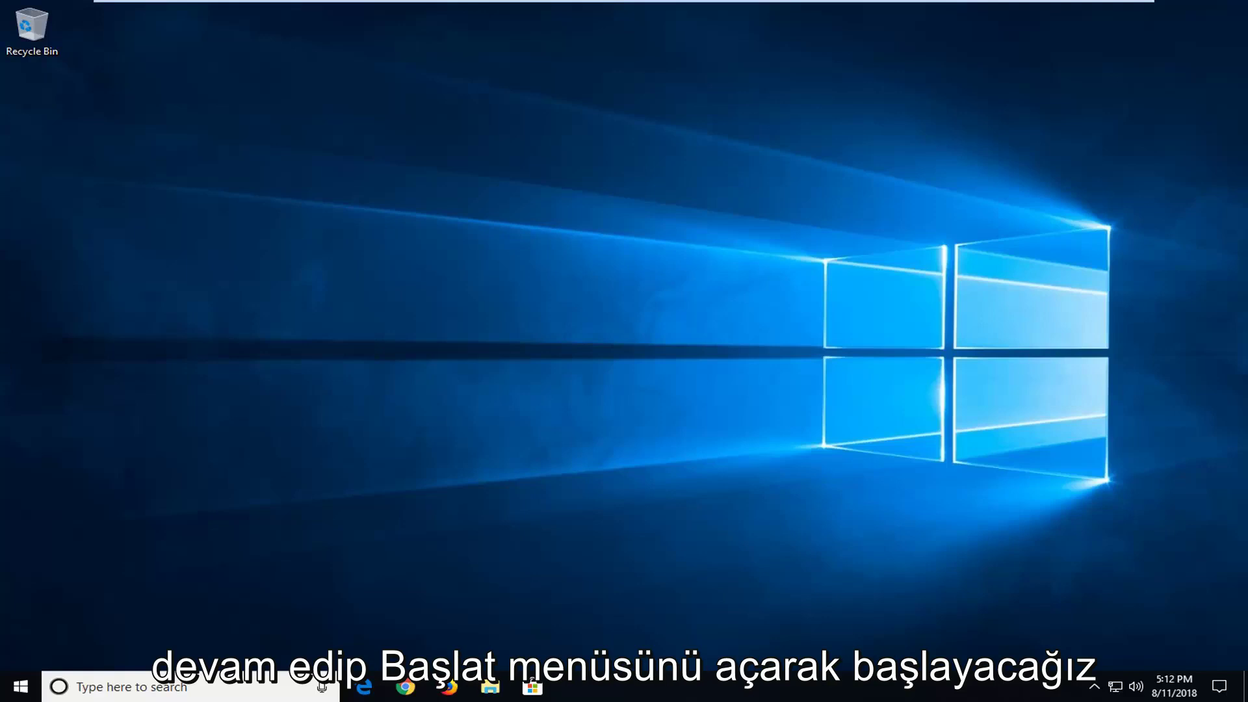
# Search Windows for services and open the Services desktop app.
pyautogui.click(25, 691)
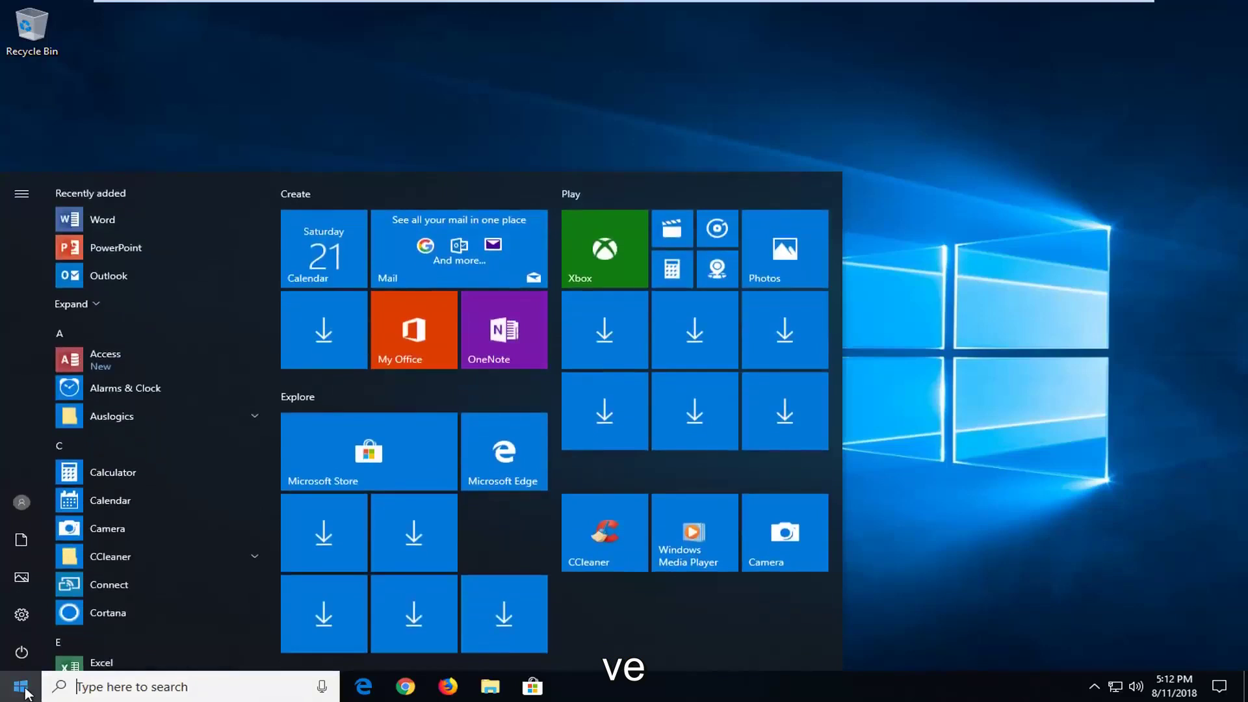
pyautogui.write('servi')
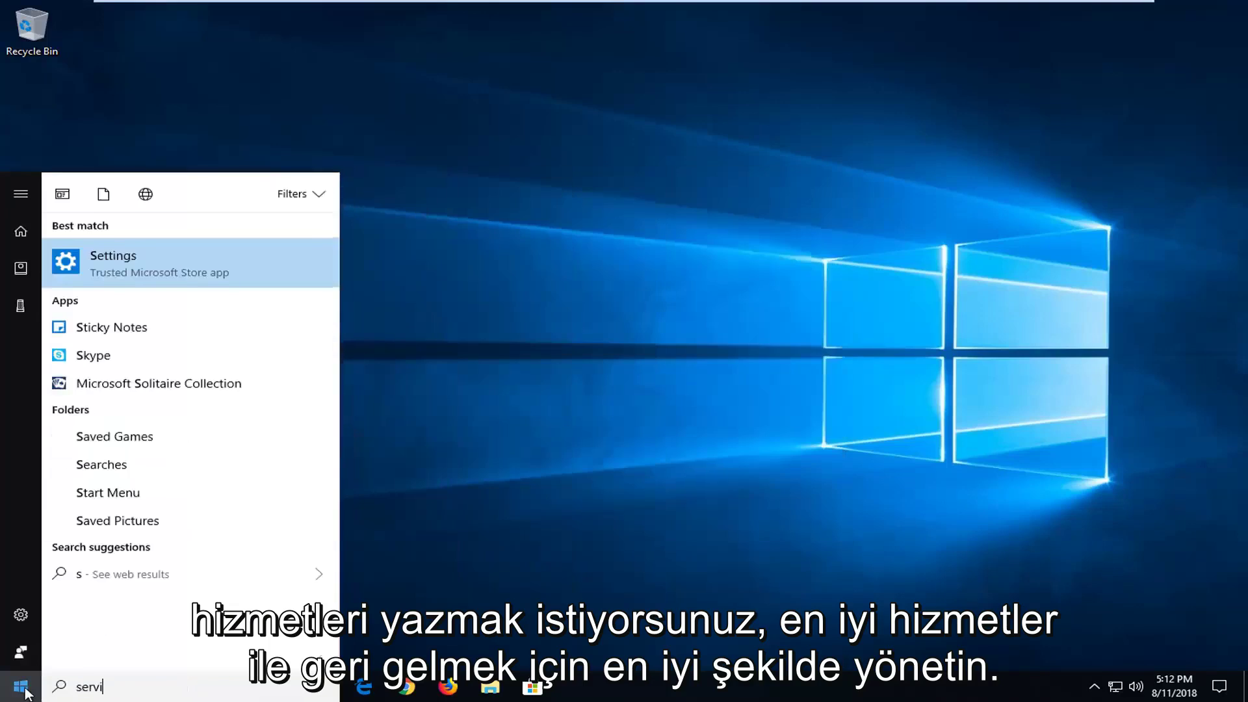
pyautogui.write('ces')
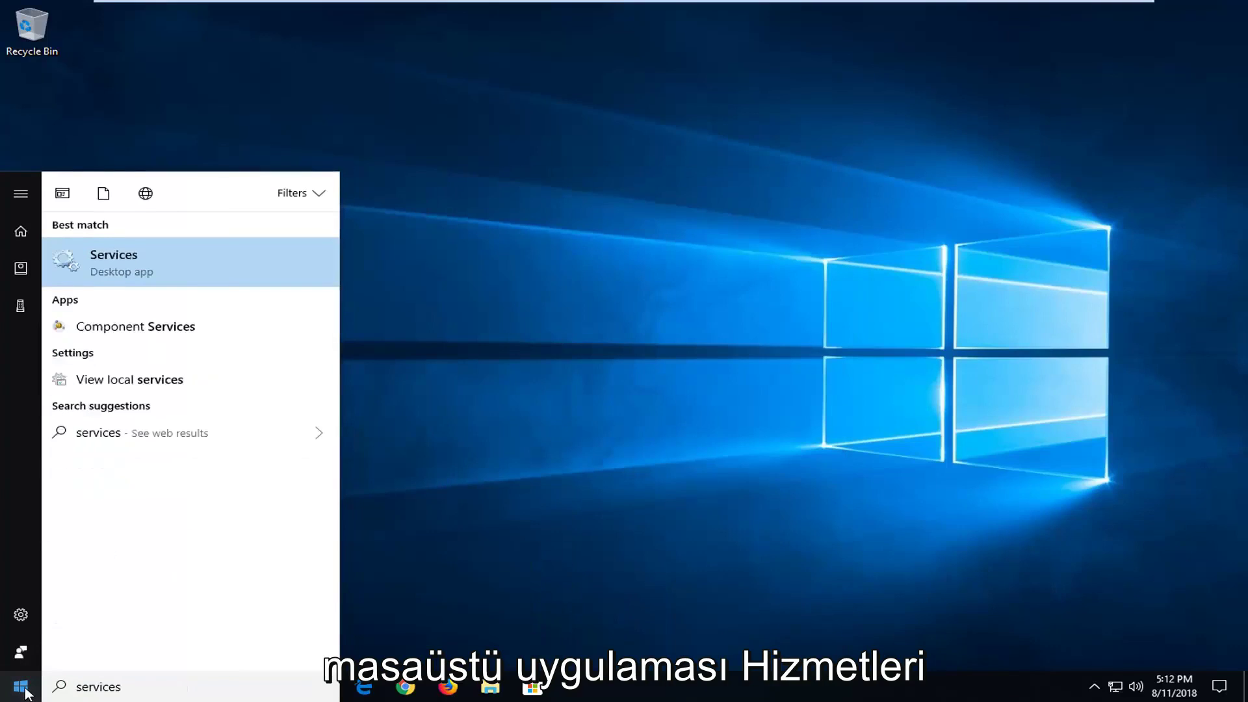
pyautogui.click(95, 270)
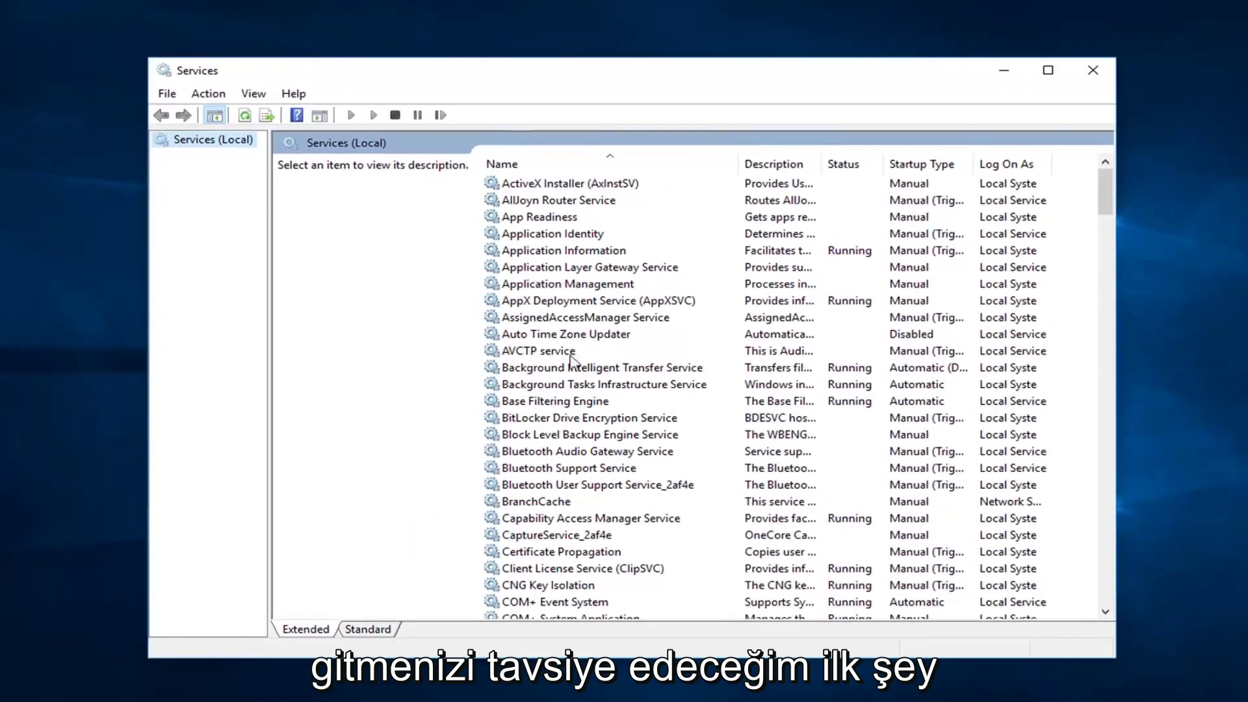
# Set the startup type of Cryptographic Services to Automatic in its properties and accept the dialog.
pyautogui.click(546, 552)
pyautogui.scroll(-2, 545, 552)
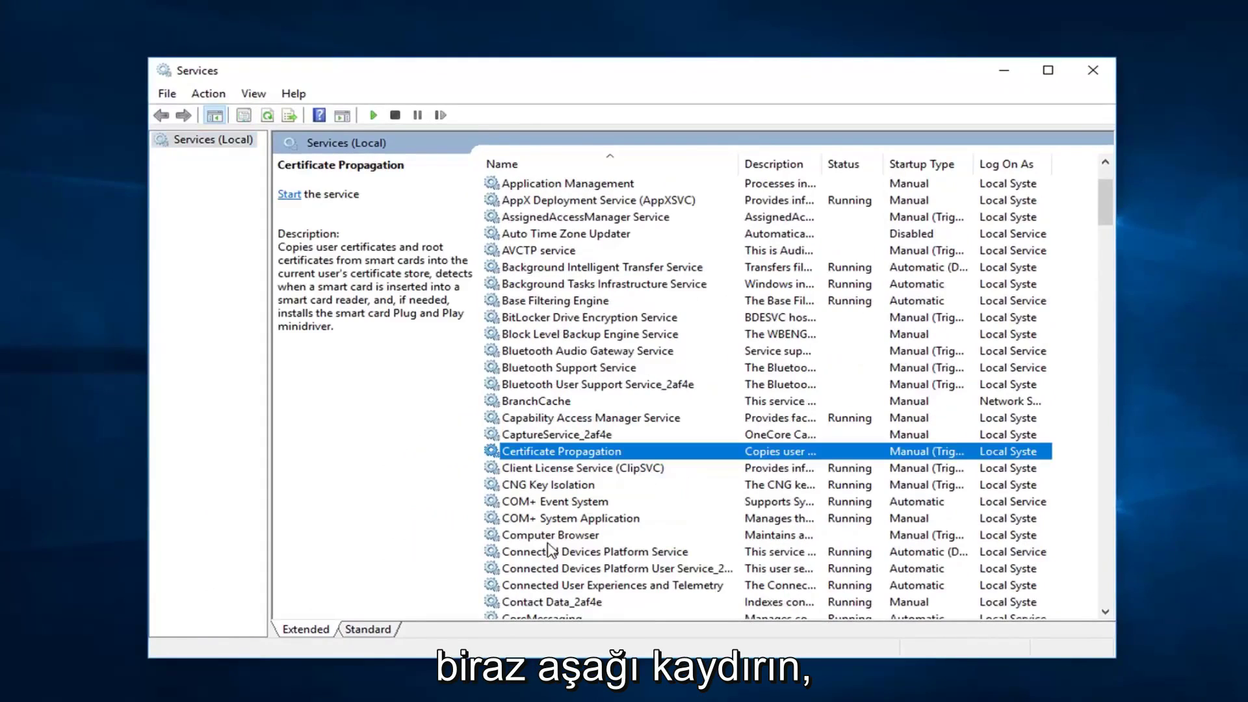
pyautogui.scroll(-2, 541, 555)
pyautogui.click(533, 554)
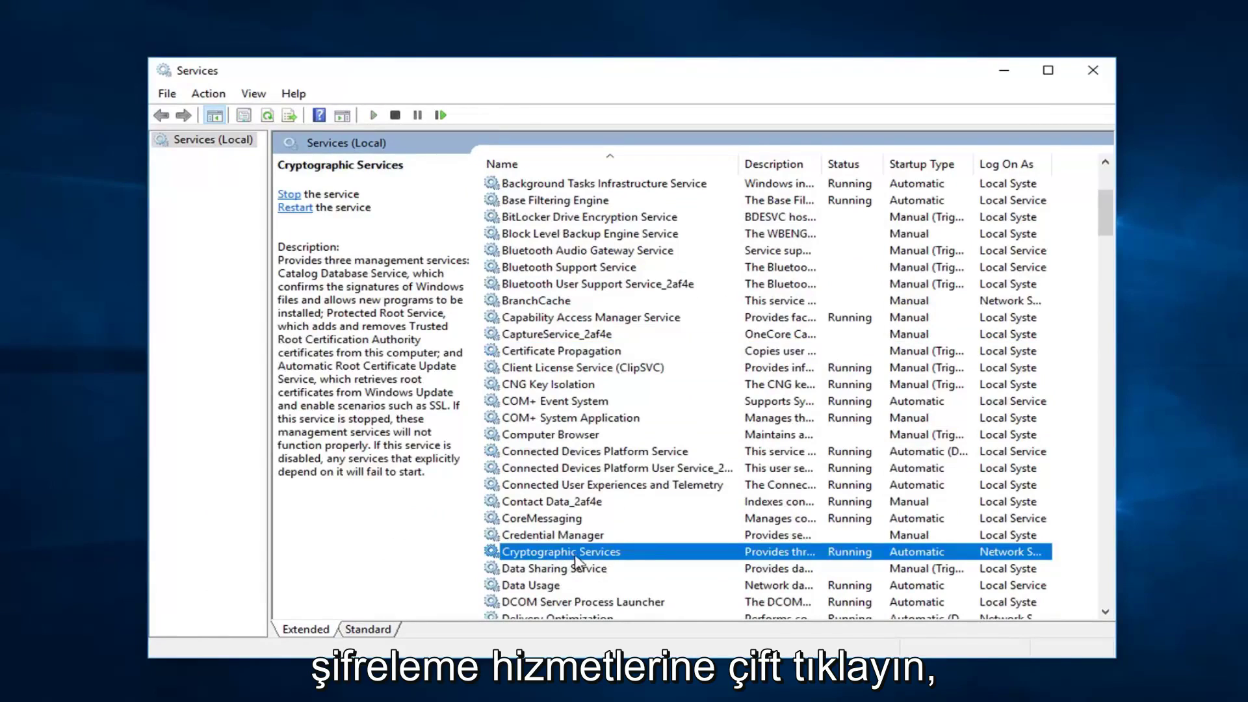
pyautogui.doubleClick(736, 557)
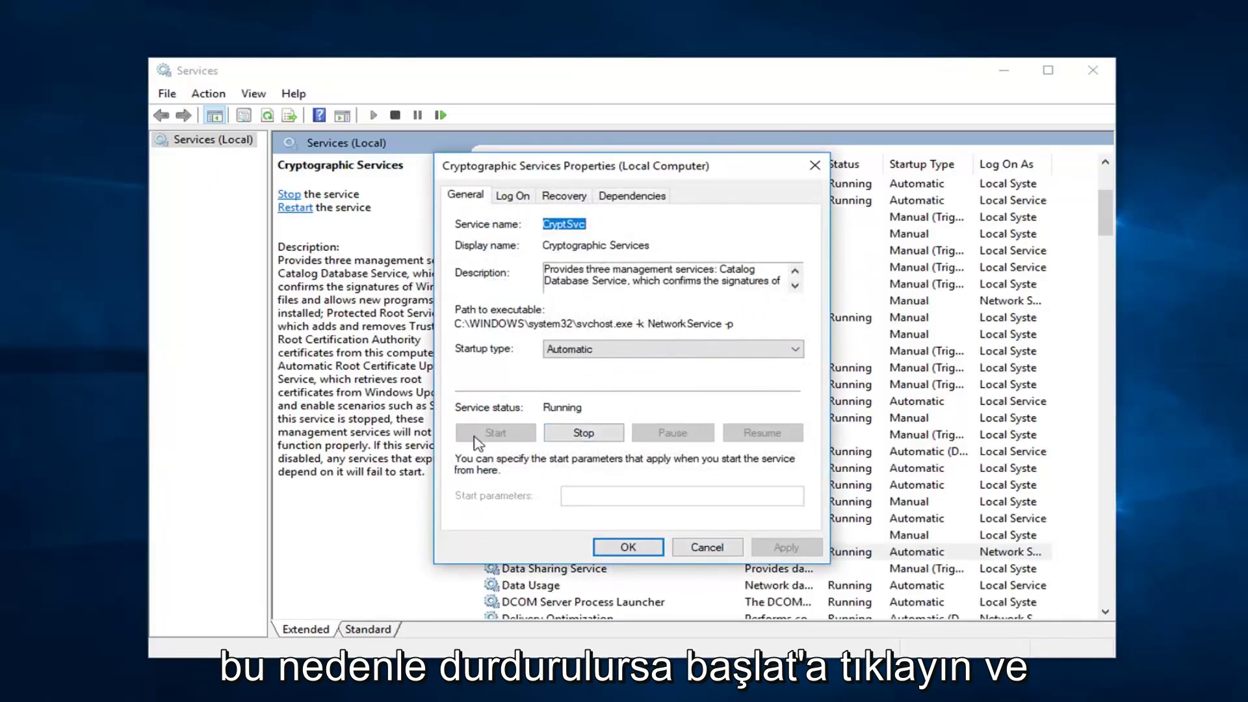
pyautogui.click(574, 351)
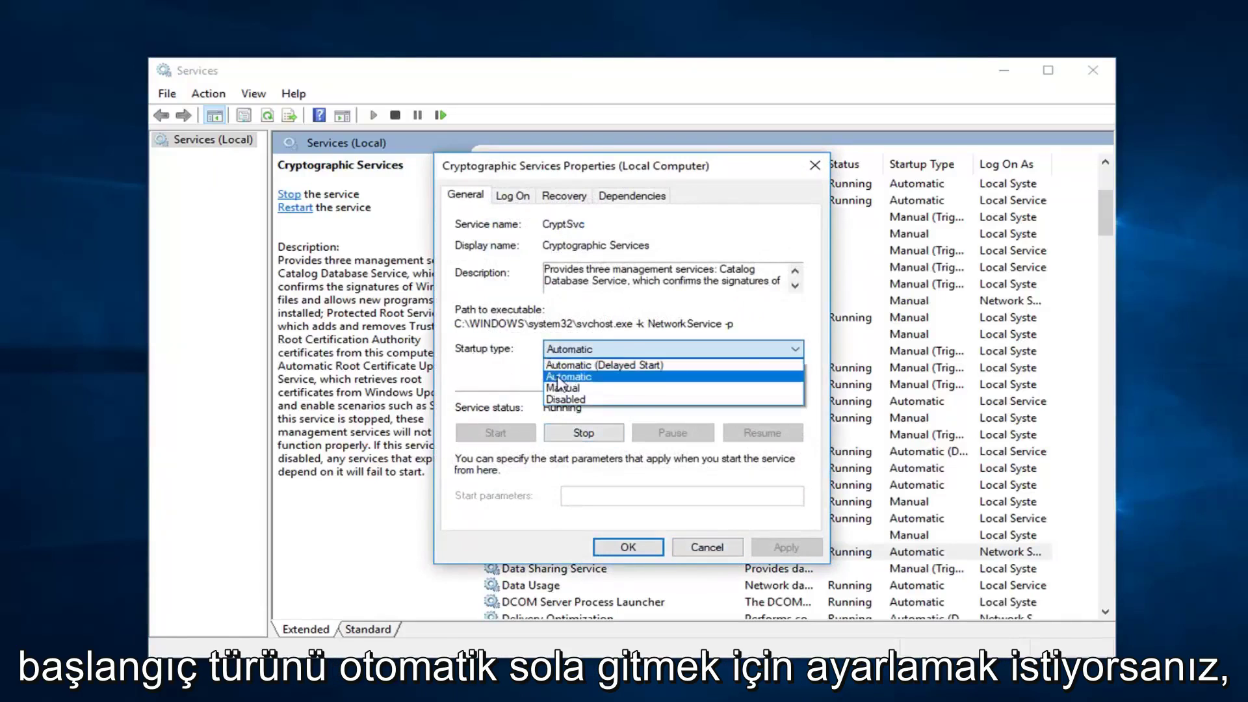
pyautogui.click(566, 377)
pyautogui.click(617, 545)
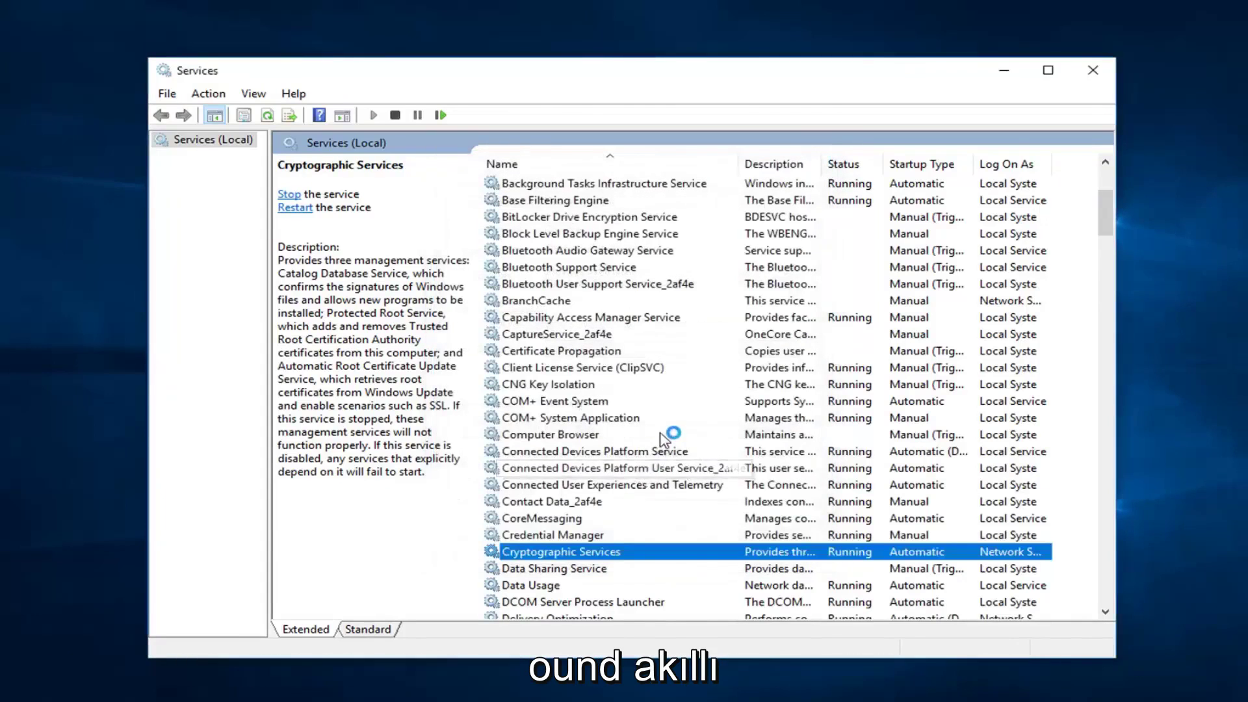
# Review the startup type options and status of the Background Intelligent Transfer Service, leaving its properties without changes.
pyautogui.scroll(3, 650, 448)
pyautogui.click(538, 316)
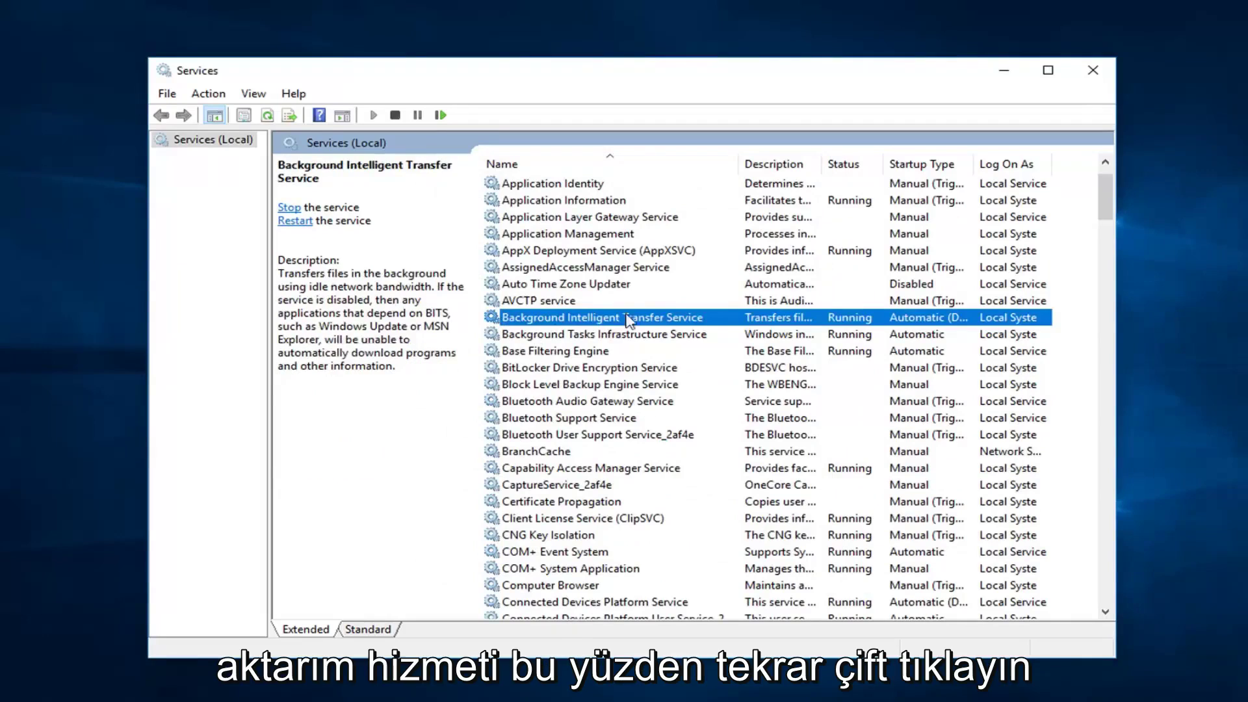
pyautogui.doubleClick(614, 321)
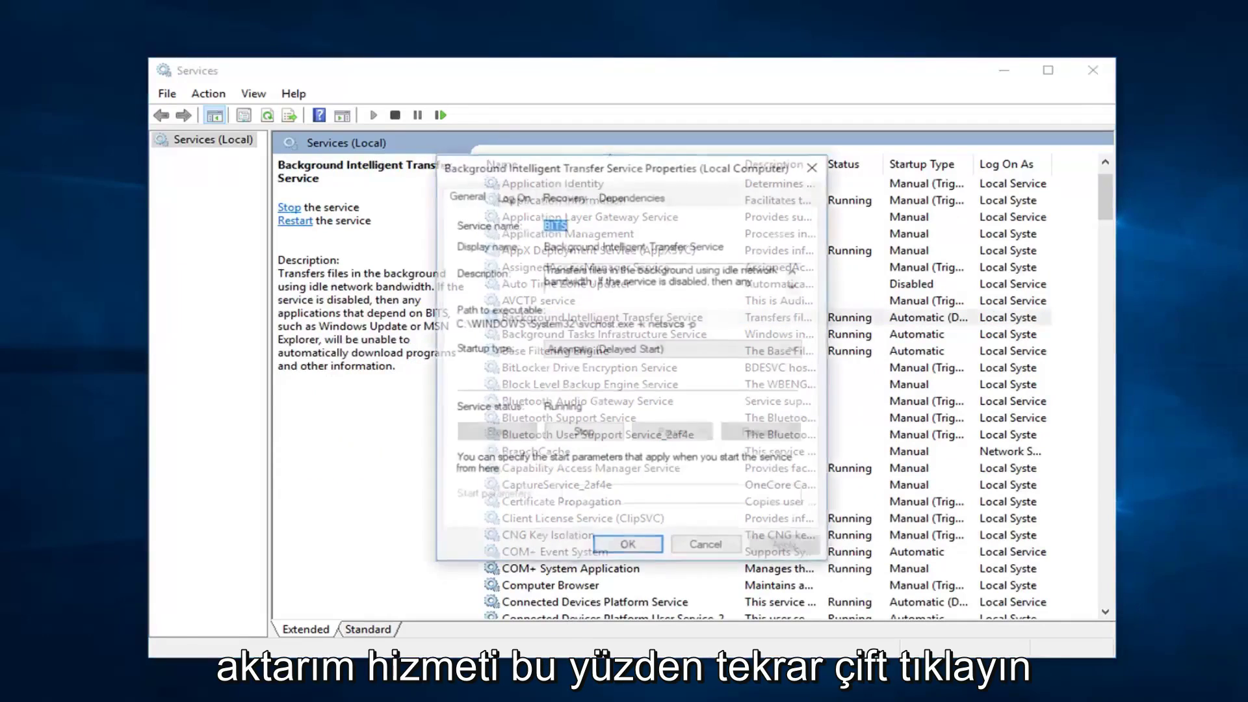
pyautogui.click(568, 351)
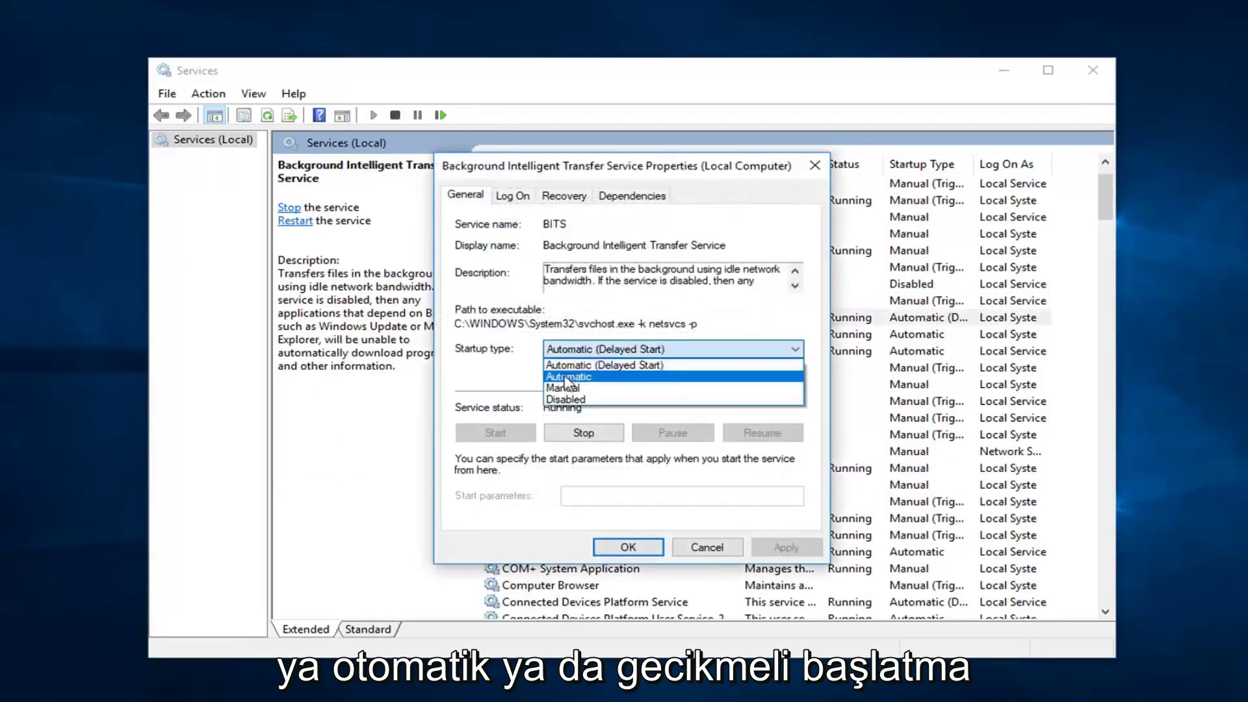
pyautogui.click(495, 360)
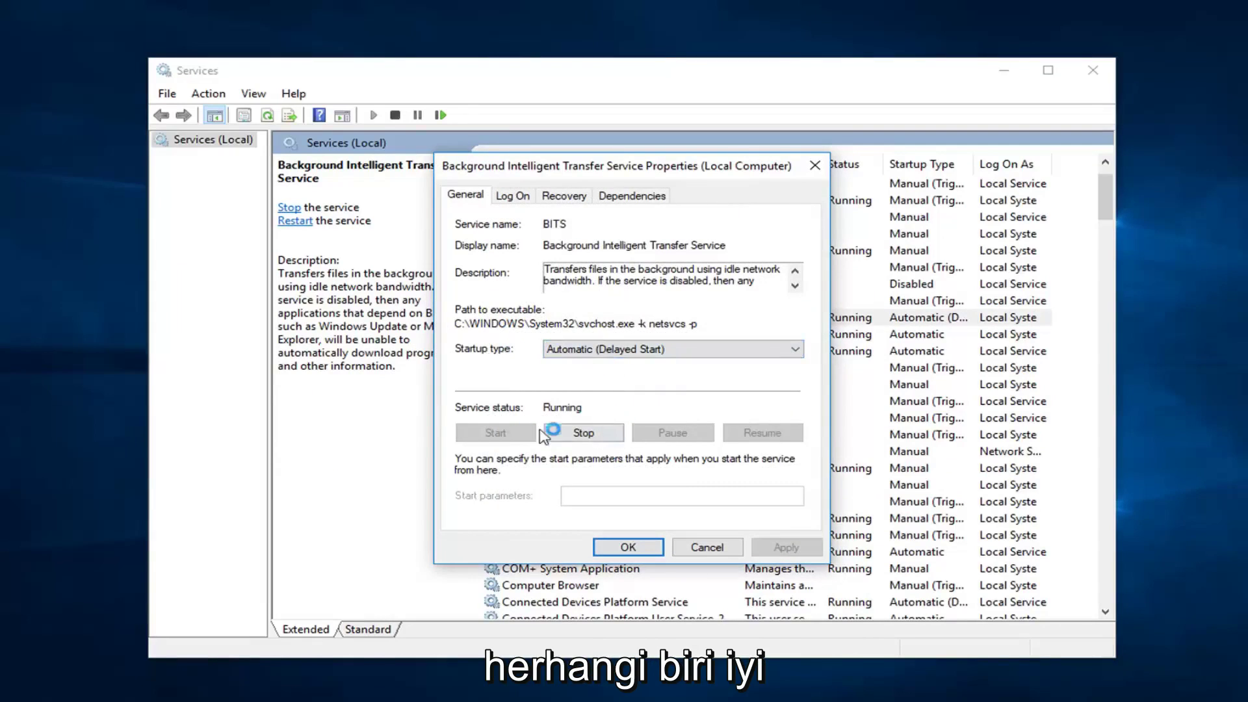
pyautogui.click(714, 548)
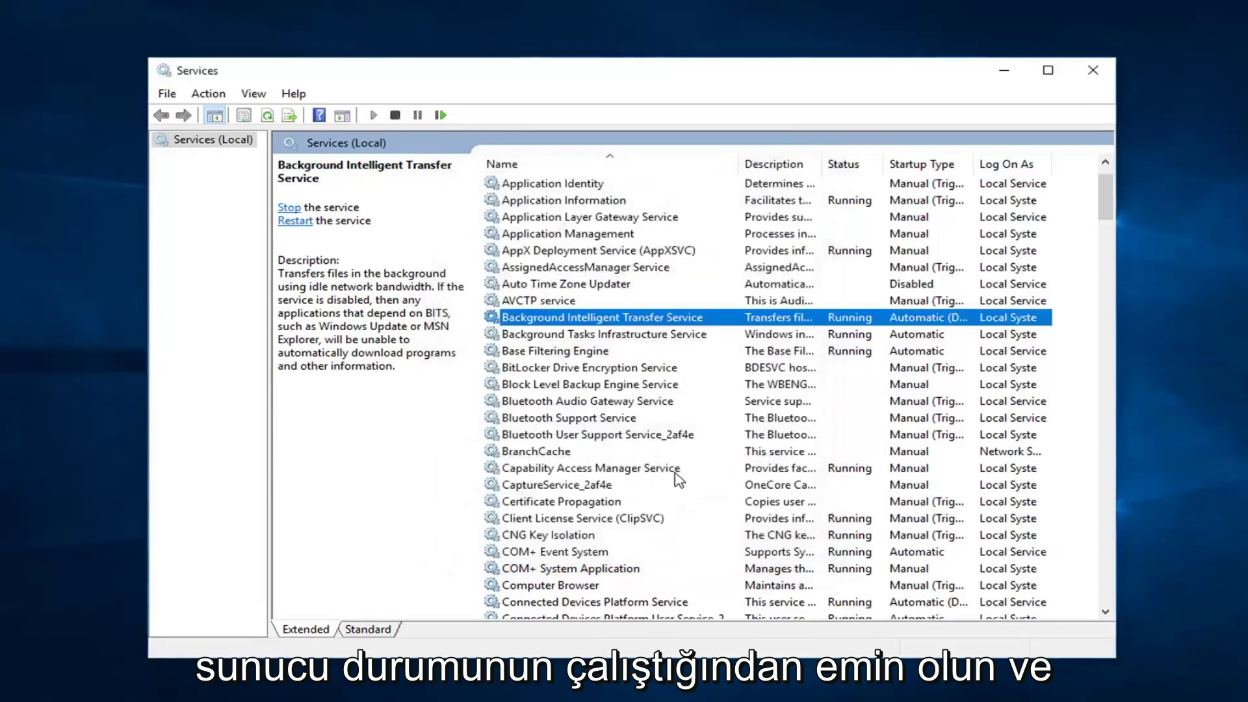
# Set the Windows Update service's startup type to Automatic, apply the change and close its properties.
pyautogui.scroll(-4, 663, 468)
pyautogui.scroll(-20, 663, 468)
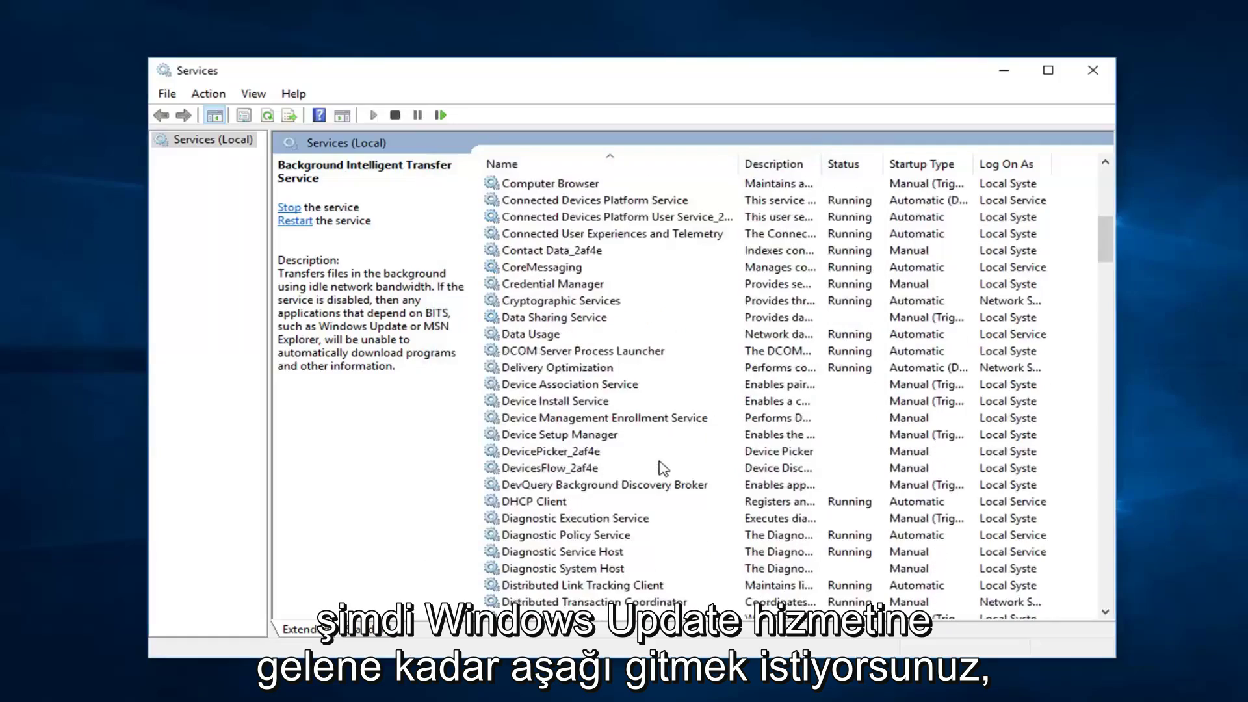
pyautogui.scroll(-20, 660, 460)
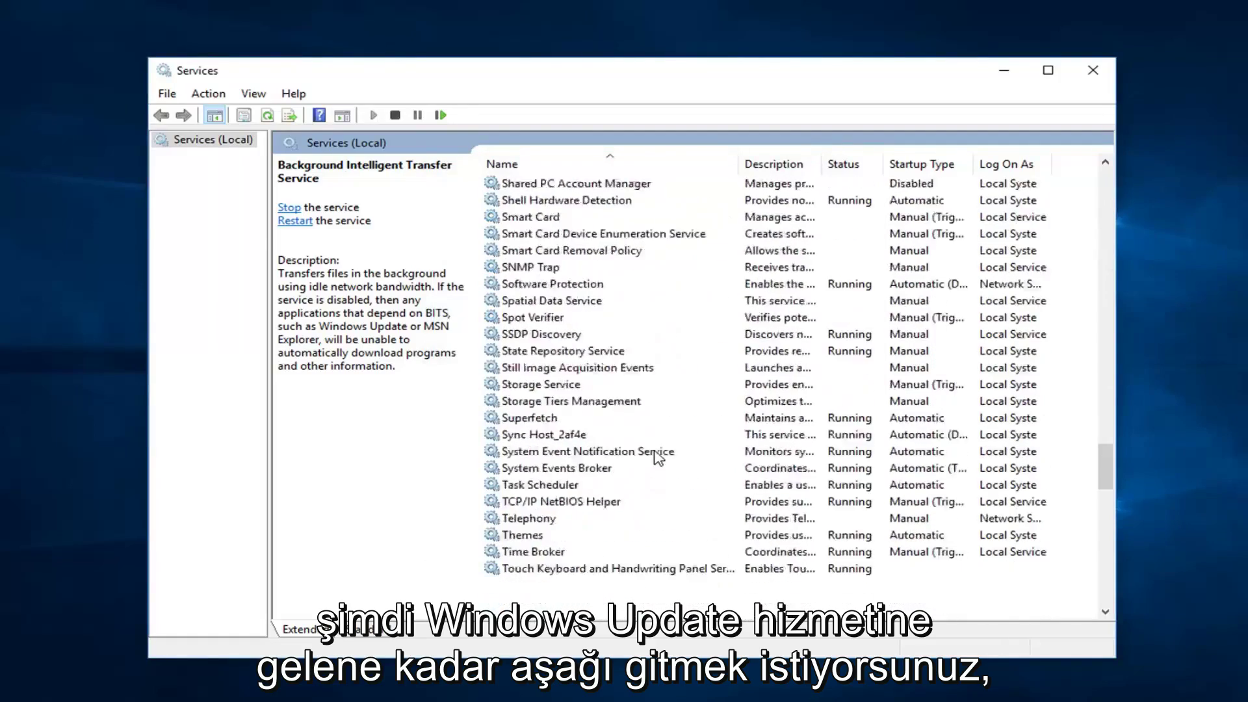
pyautogui.scroll(-9, 566, 448)
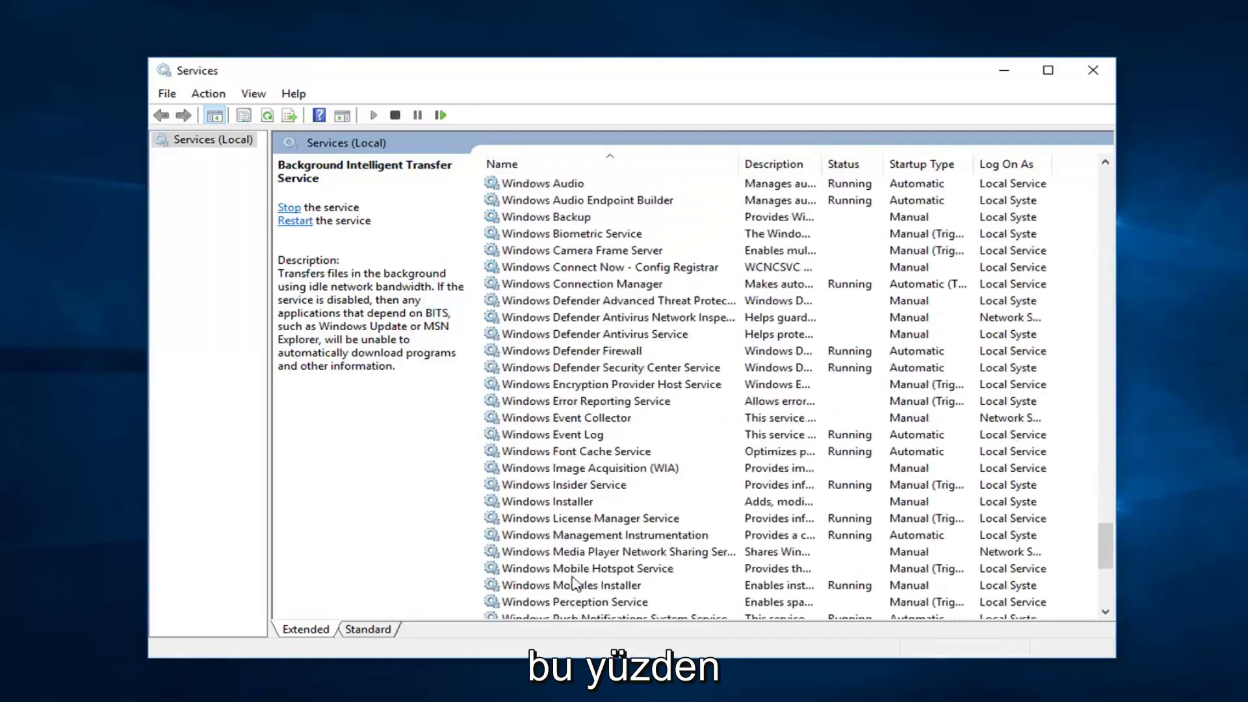
pyautogui.click(548, 469)
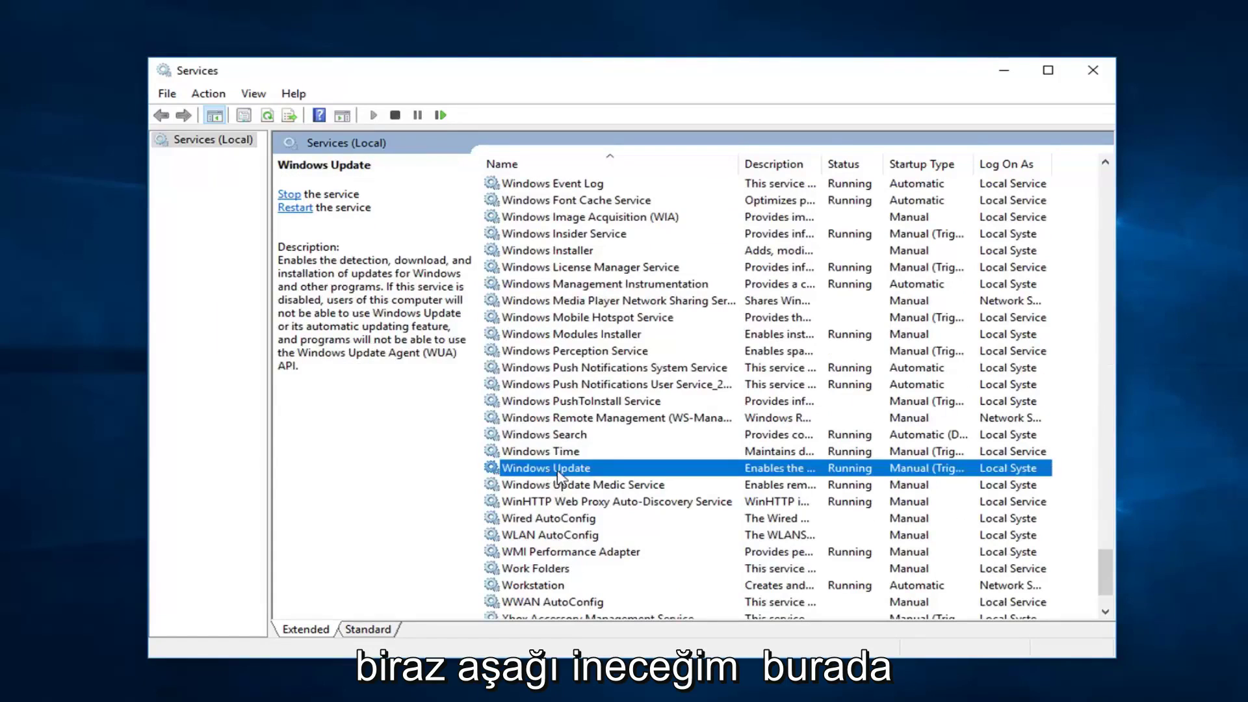
pyautogui.doubleClick(556, 469)
pyautogui.click(628, 351)
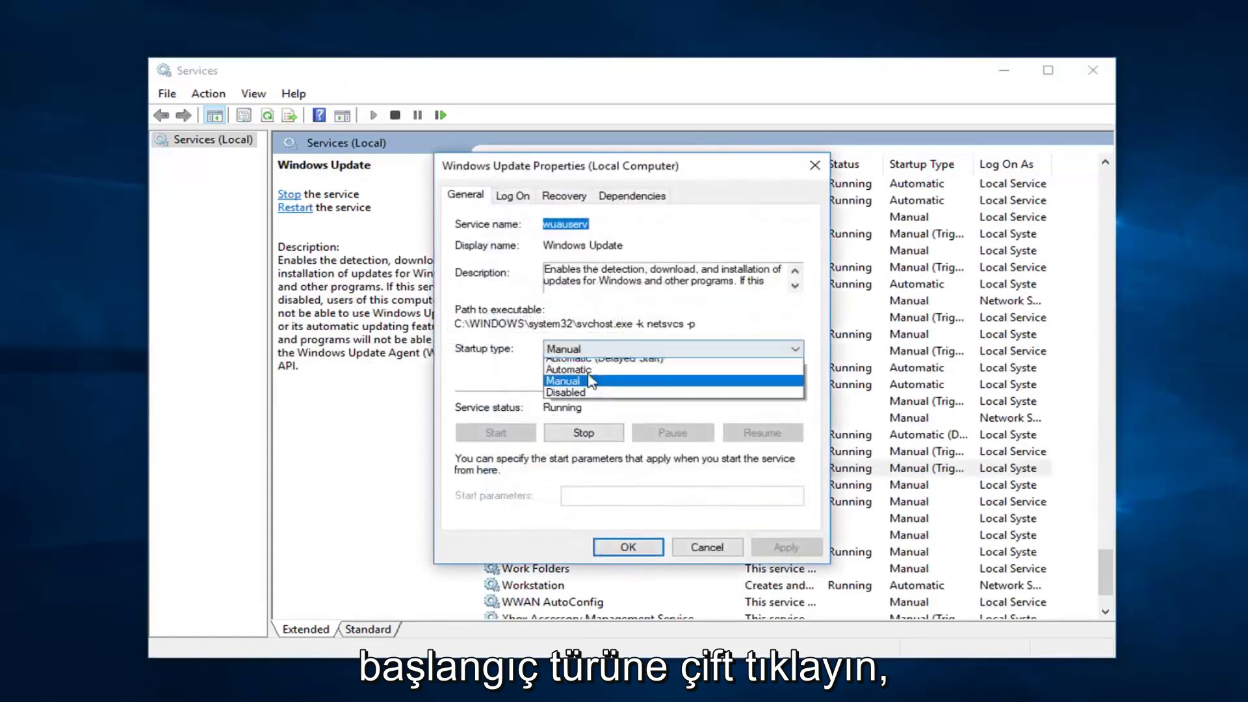
pyautogui.click(628, 374)
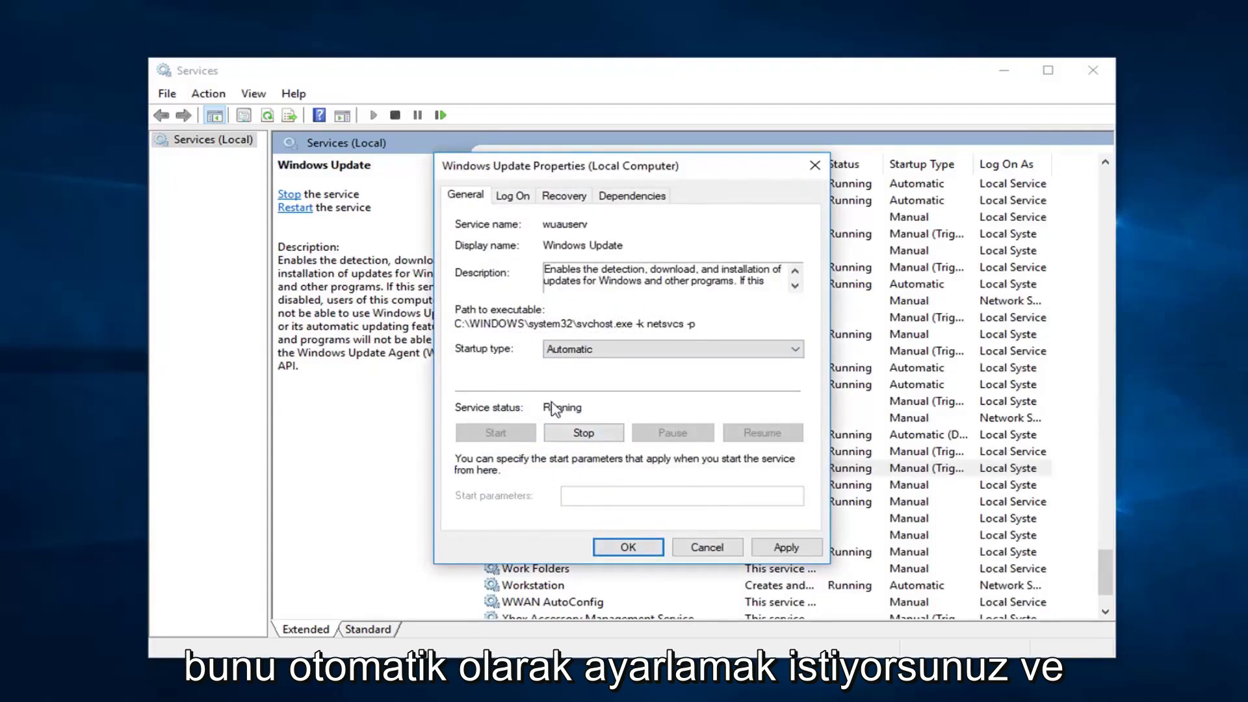
pyautogui.click(786, 548)
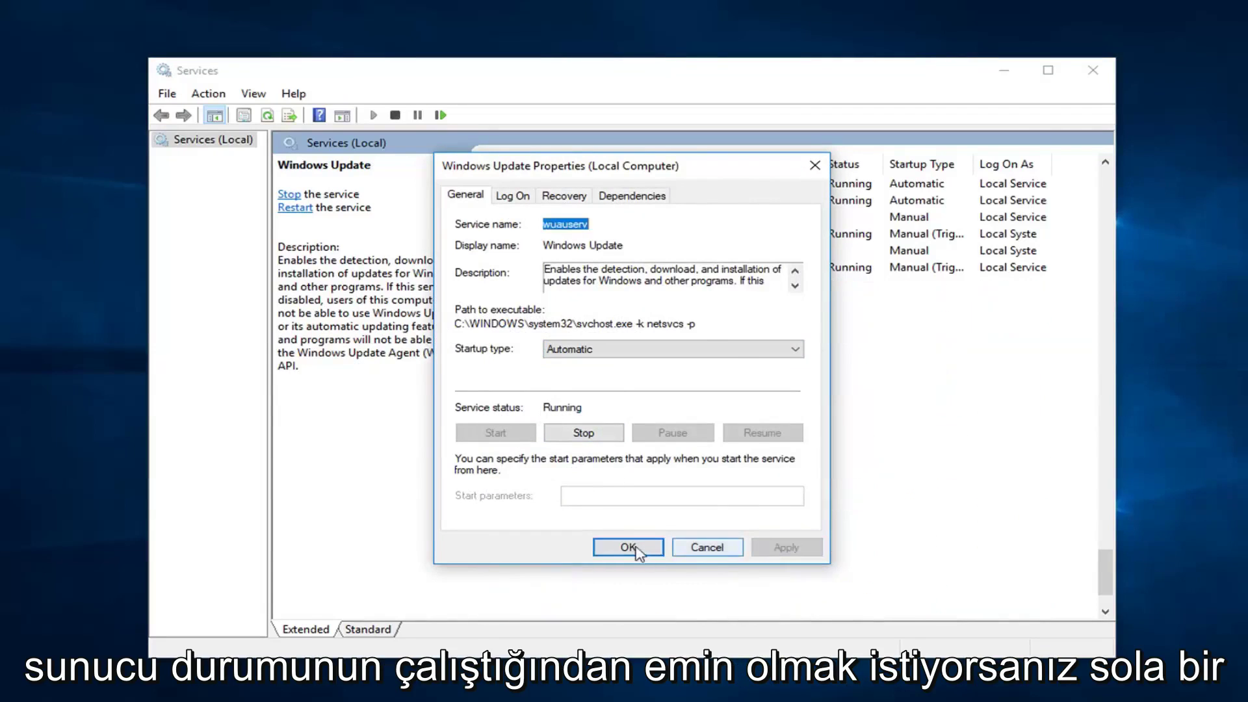
pyautogui.click(627, 547)
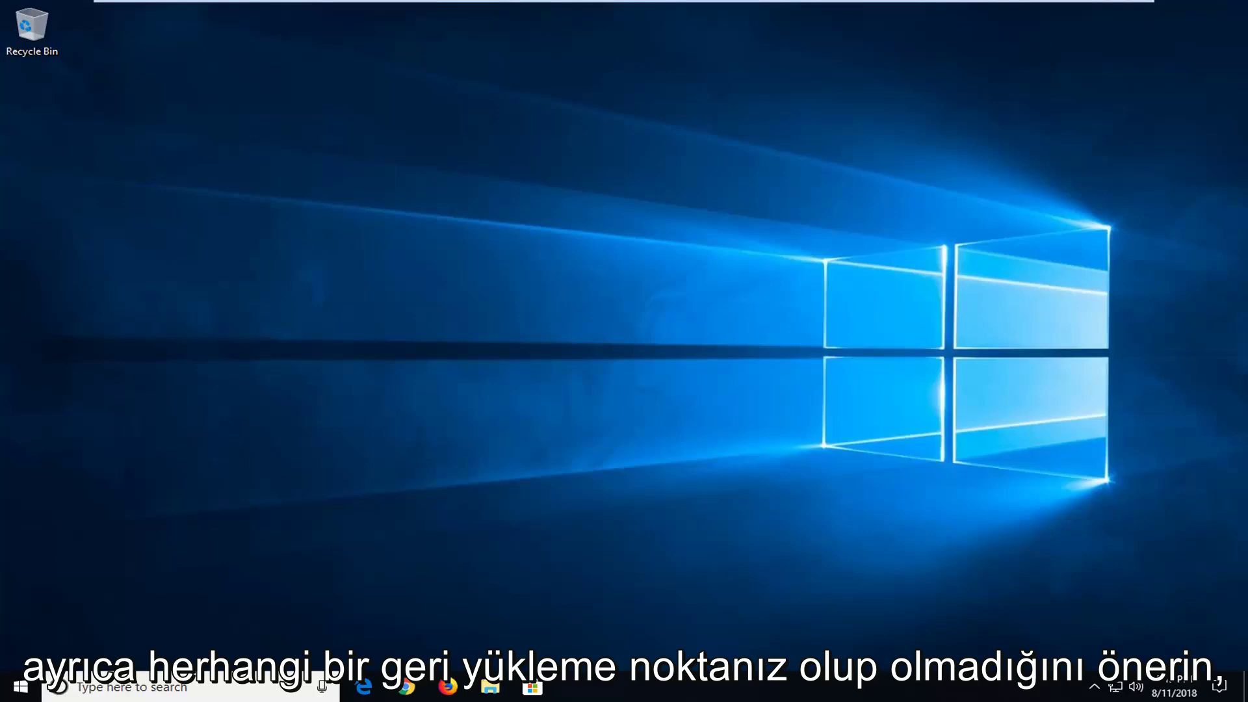
# Search Windows for system restore, open Create a restore point and move the System Properties dialog toward the screen's centre.
pyautogui.click(21, 687)
pyautogui.write('s')
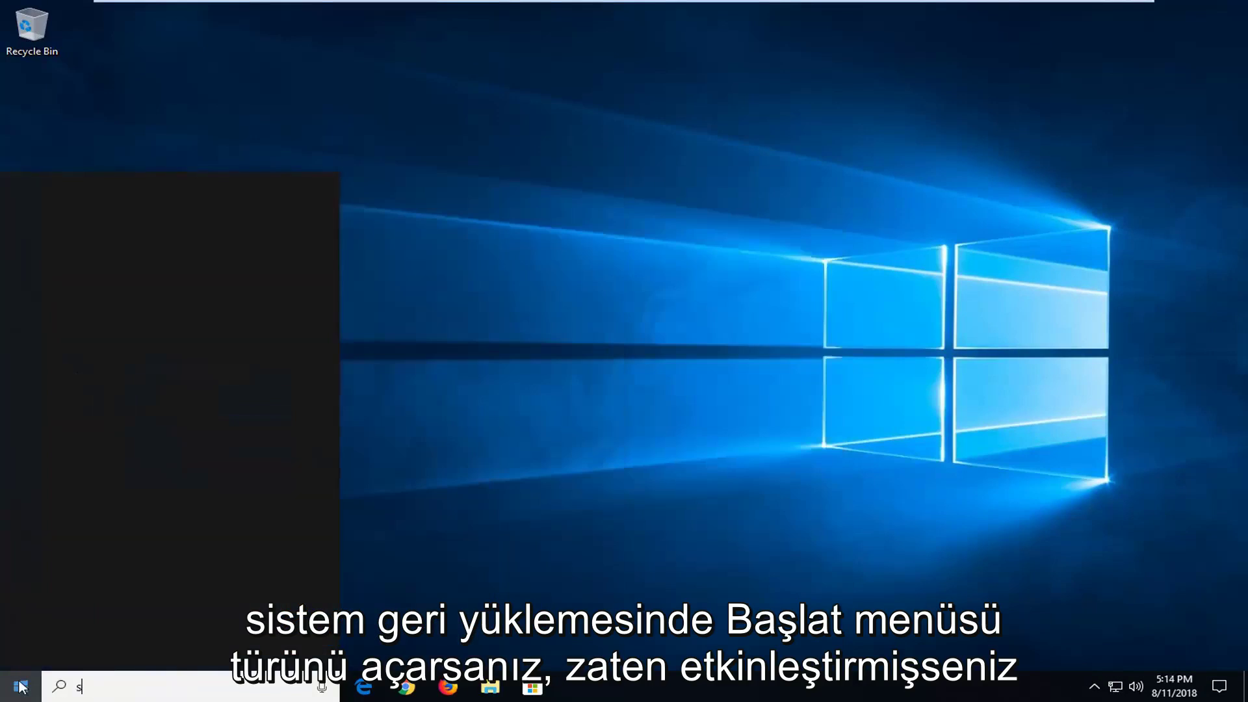
pyautogui.write('ystem restore')
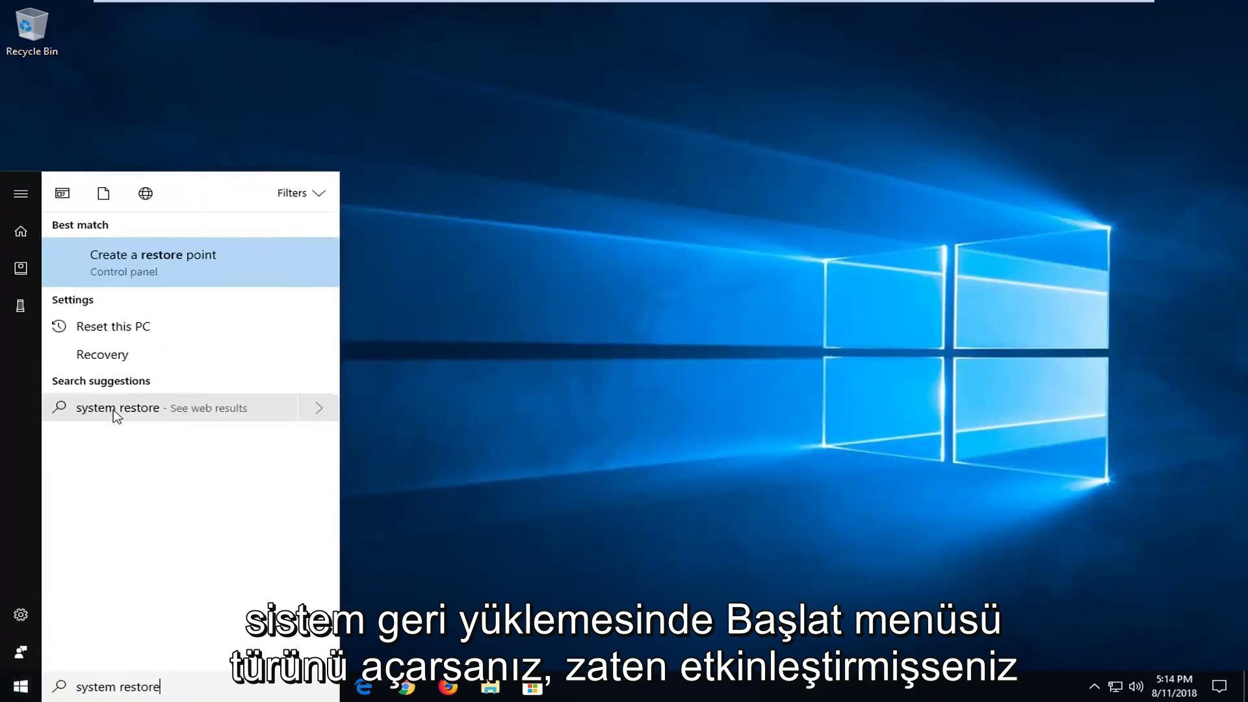
pyautogui.click(144, 271)
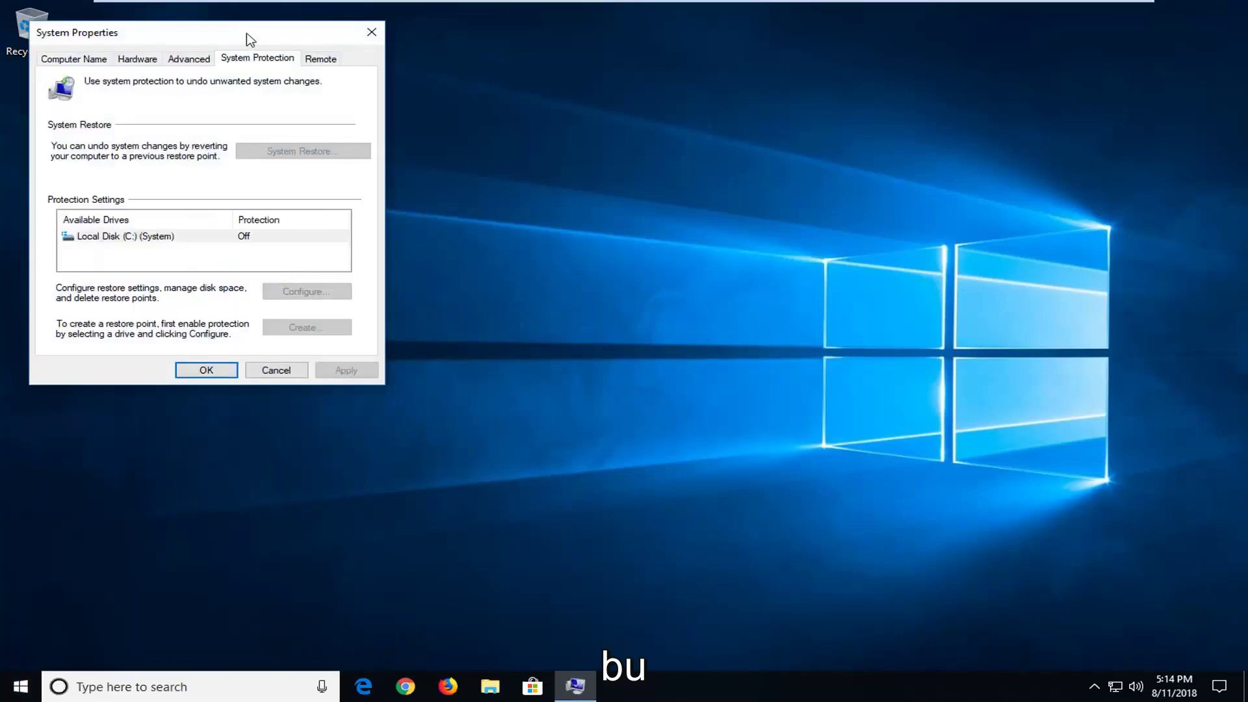
pyautogui.moveTo(242, 29); pyautogui.dragTo(553, 97)
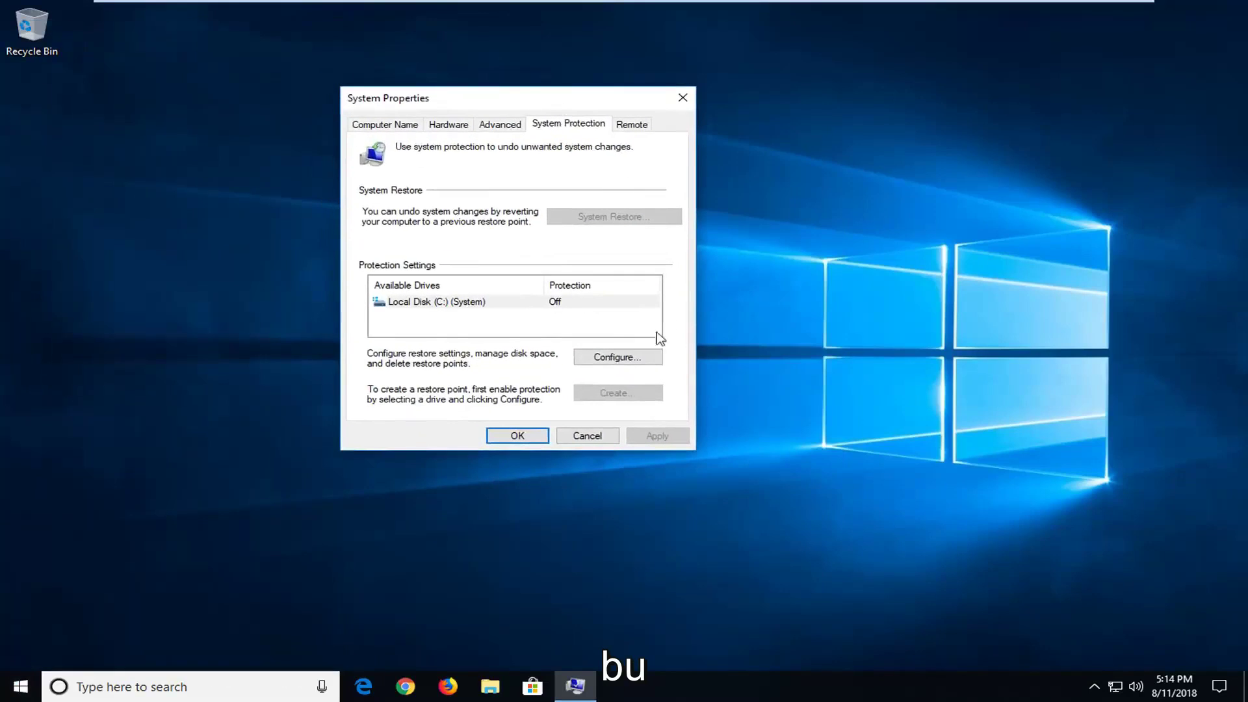
# Turn on system protection for Local Disk (C:) and apply the setting.
pyautogui.click(607, 357)
pyautogui.click(437, 211)
pyautogui.click(667, 466)
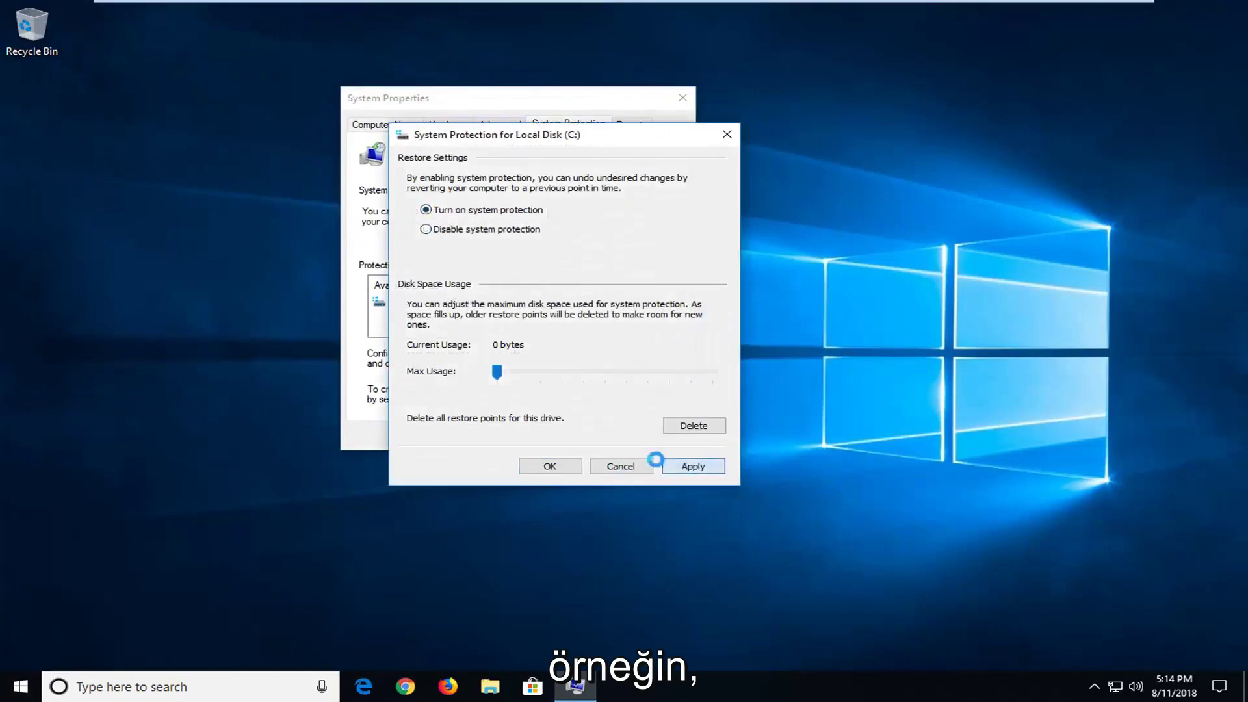
pyautogui.click(562, 469)
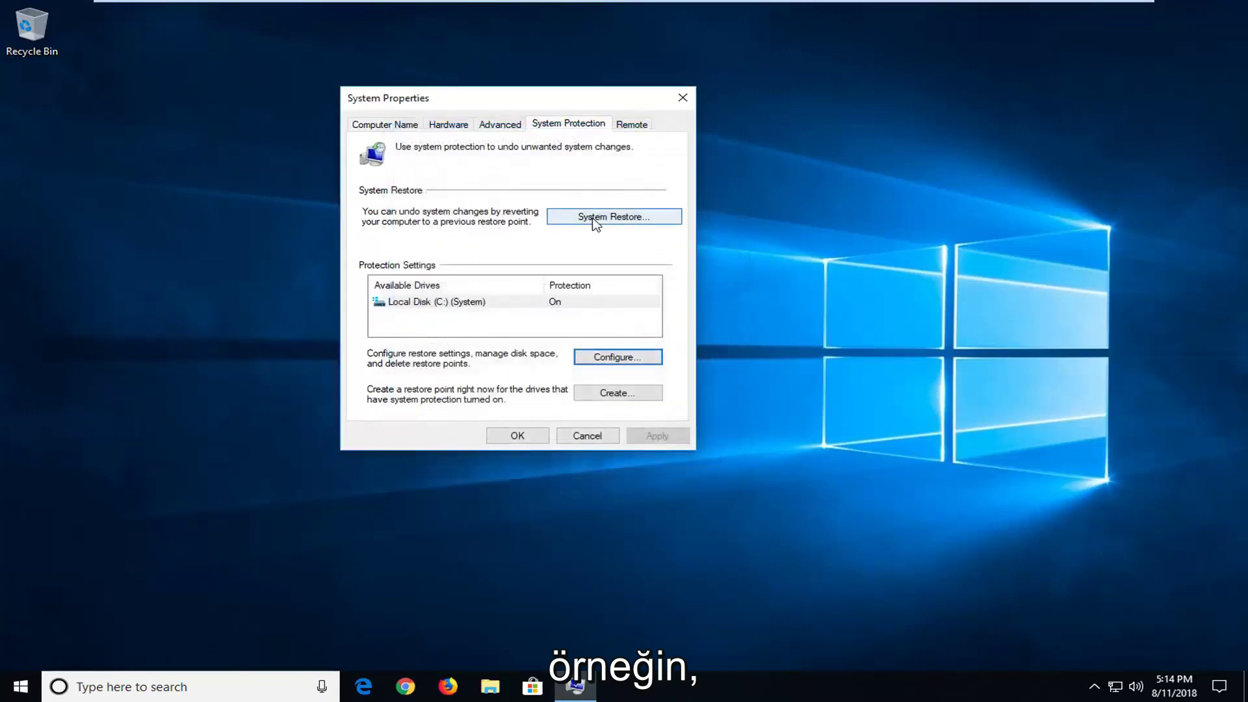
# Check System Restore for available restore points, and close both it and System Properties.
pyautogui.click(610, 217)
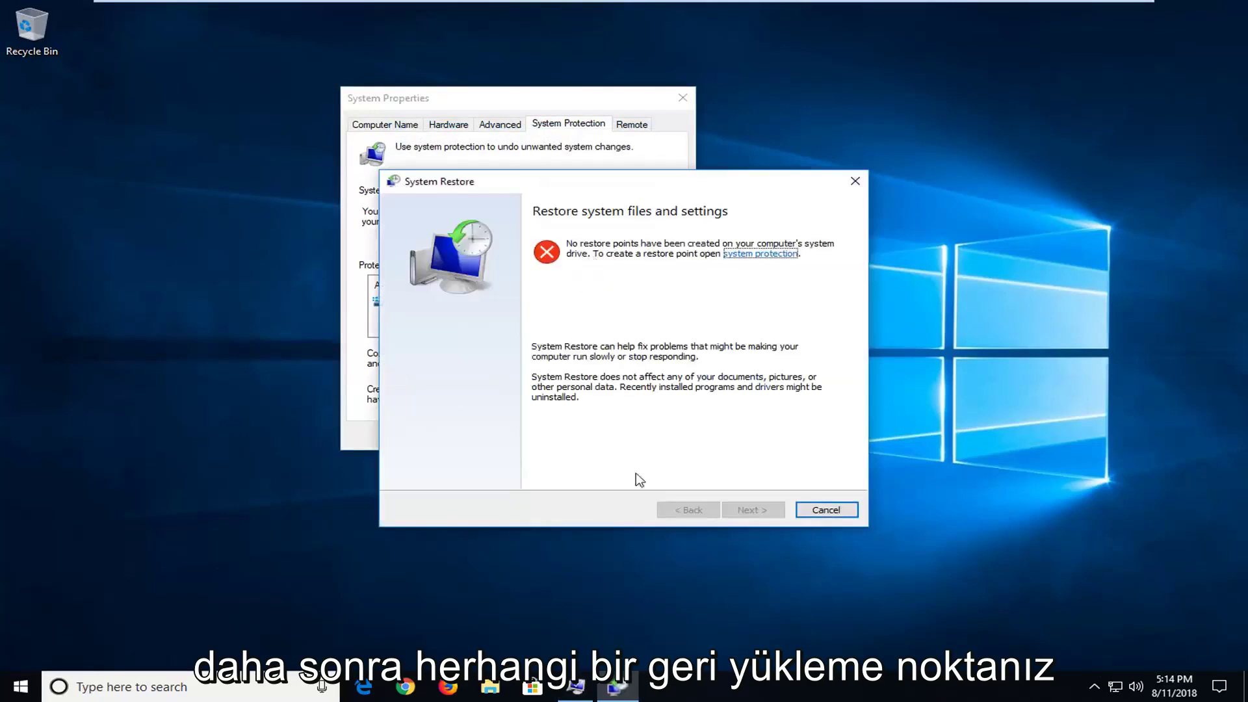
pyautogui.click(855, 182)
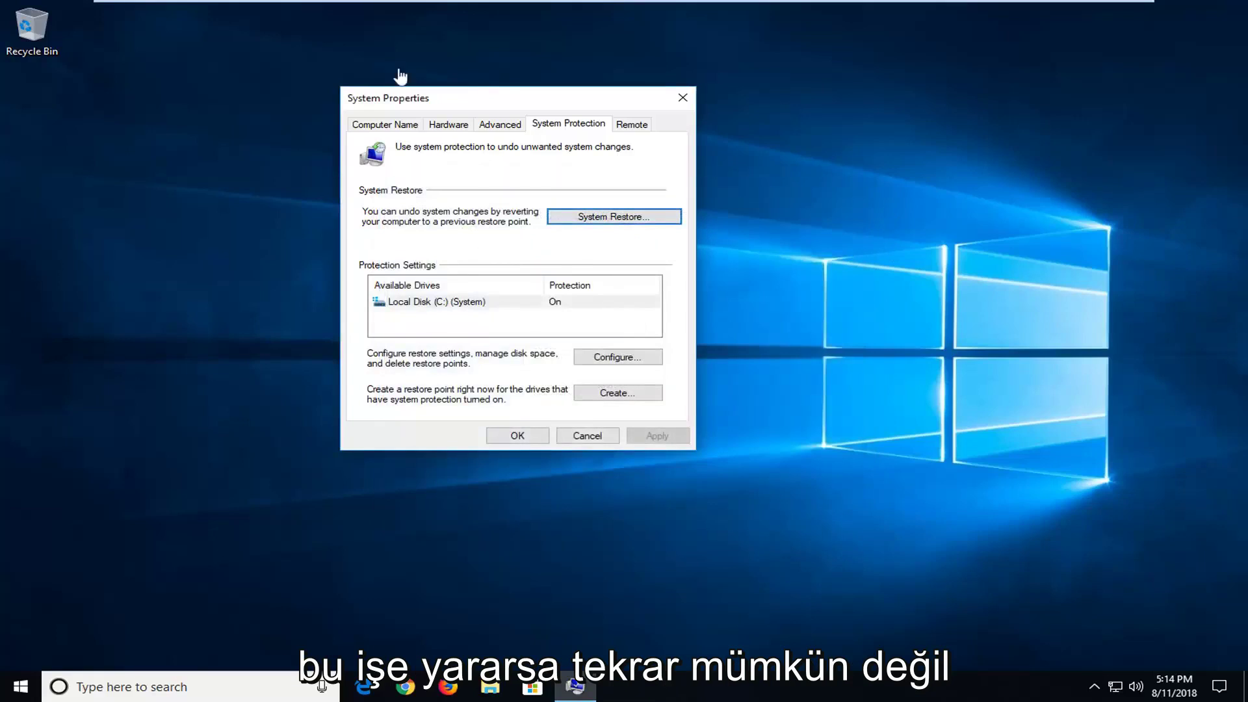
pyautogui.click(683, 98)
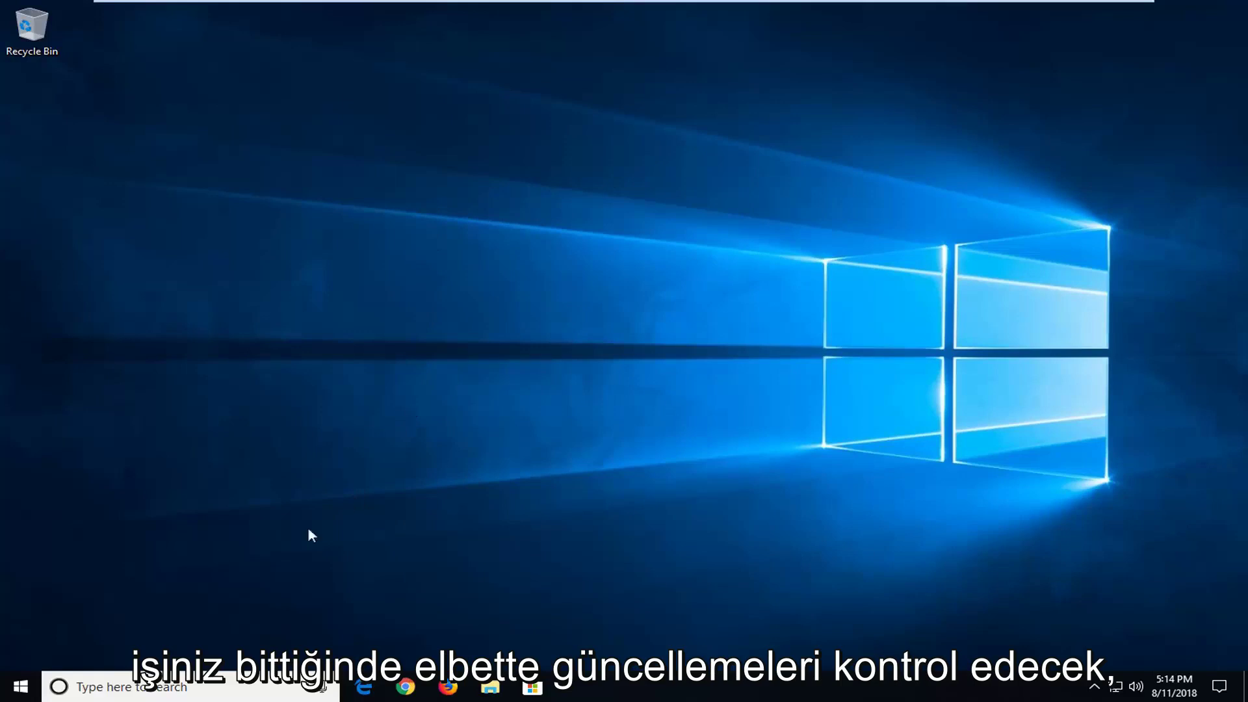
# Search Windows for cmd, run Command Prompt as administrator, allow it to make changes and move its window toward the screen's centre.
pyautogui.click(36, 694)
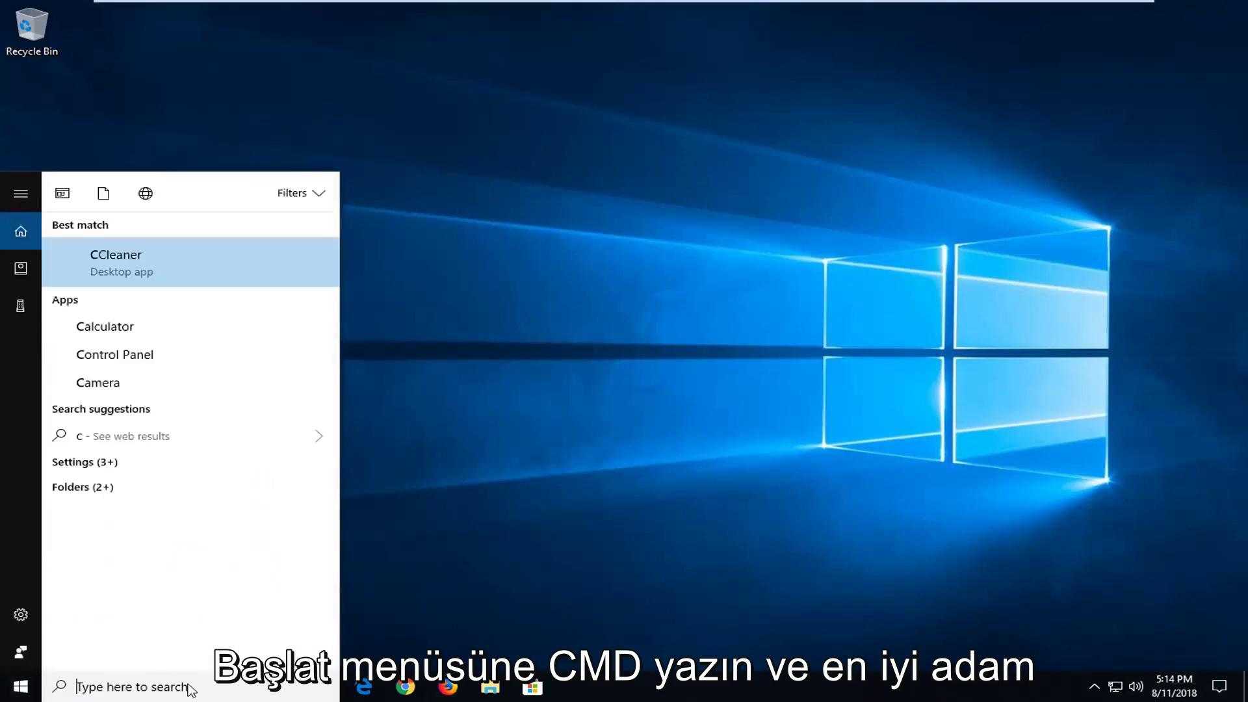
pyautogui.write('cmd')
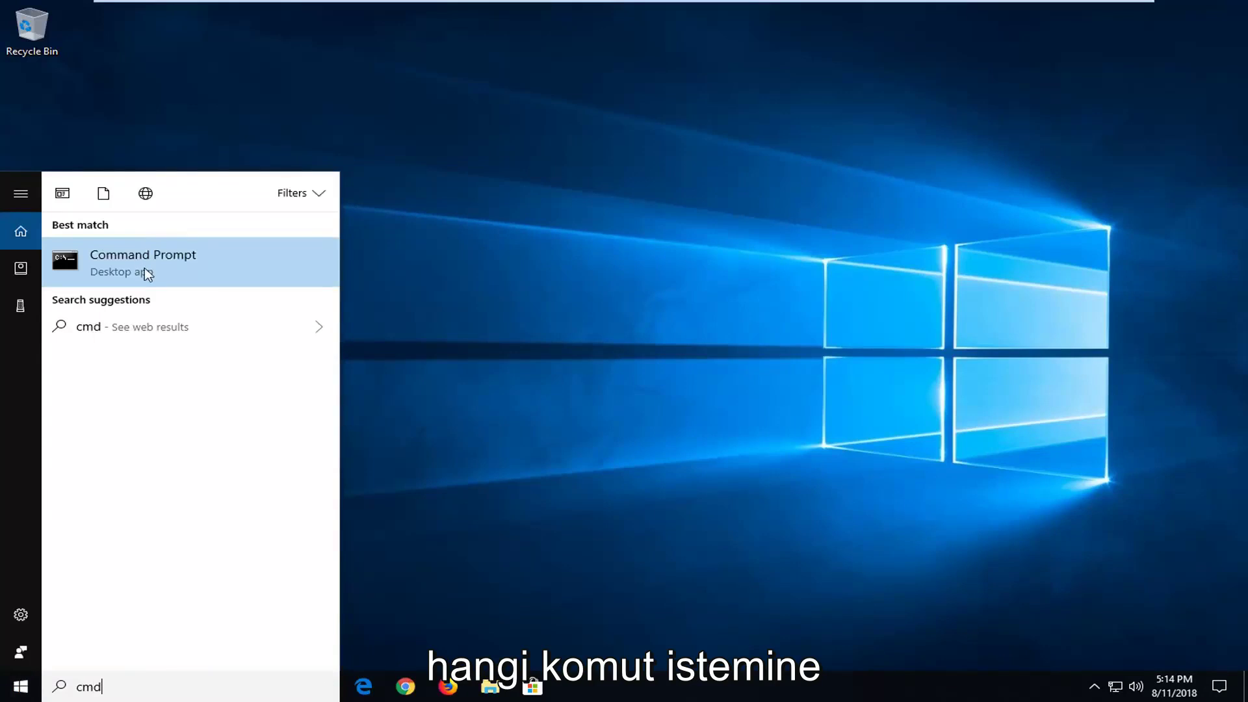
pyautogui.rightClick(144, 266)
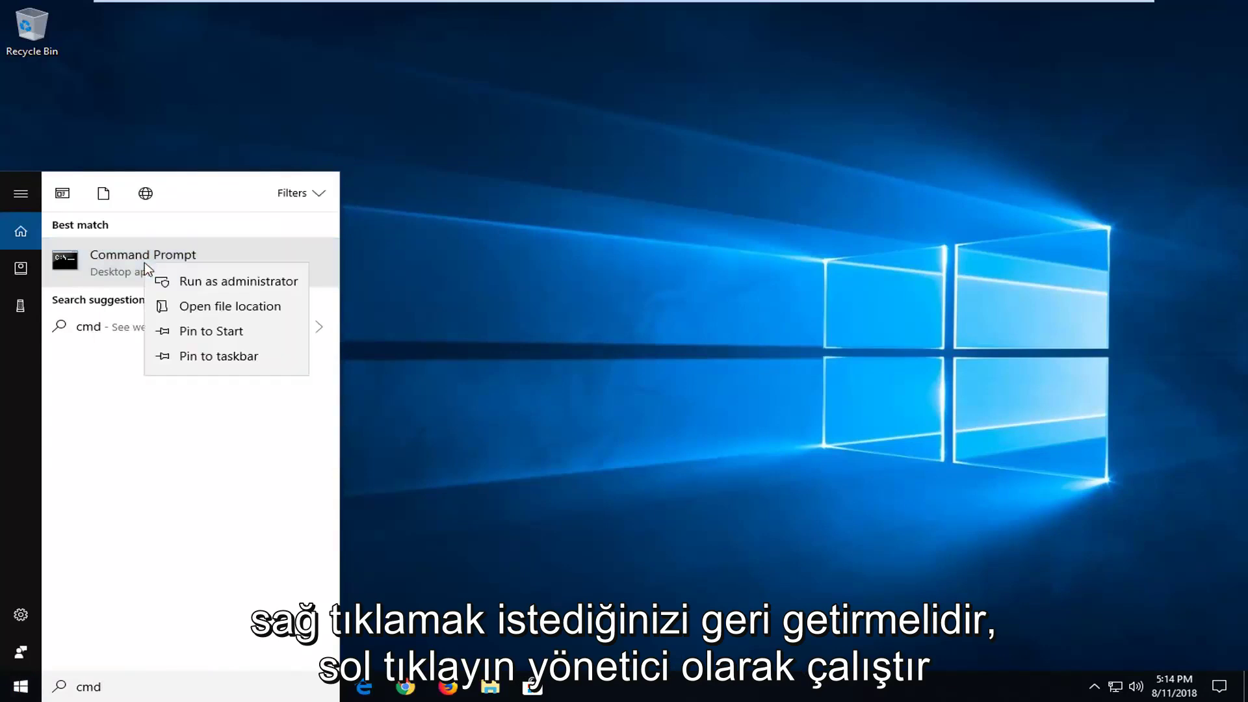
pyautogui.click(190, 281)
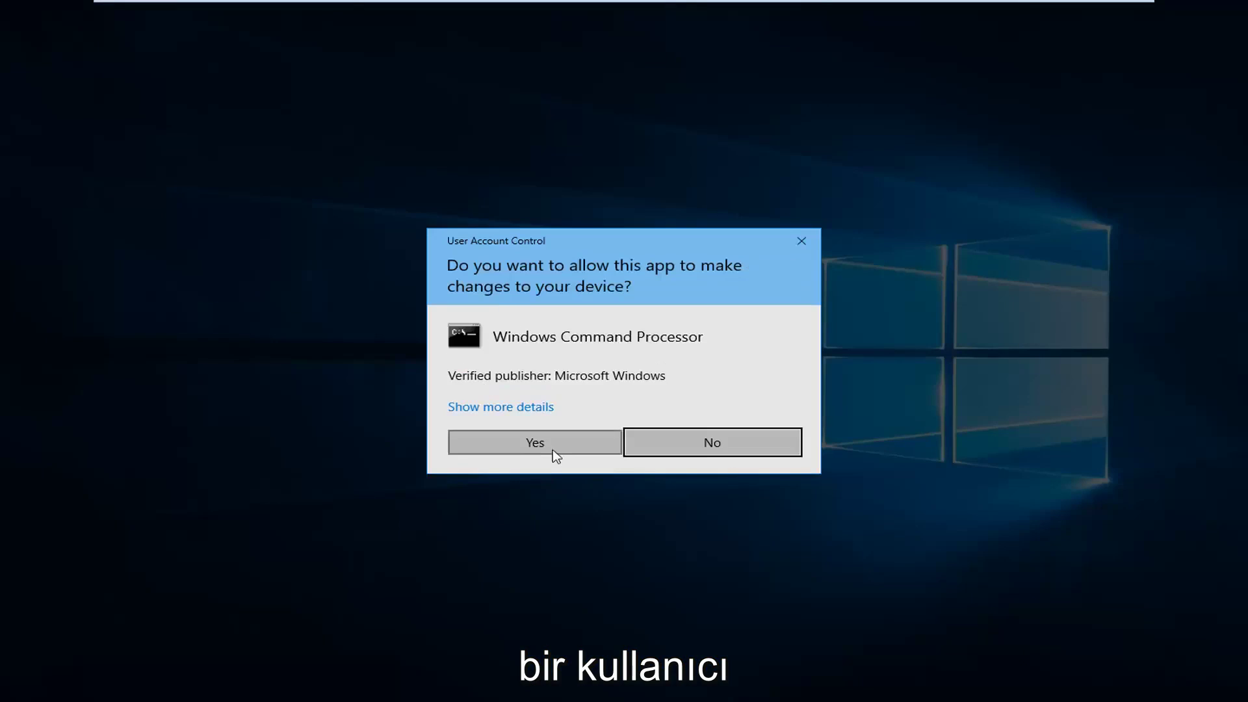
pyautogui.click(558, 448)
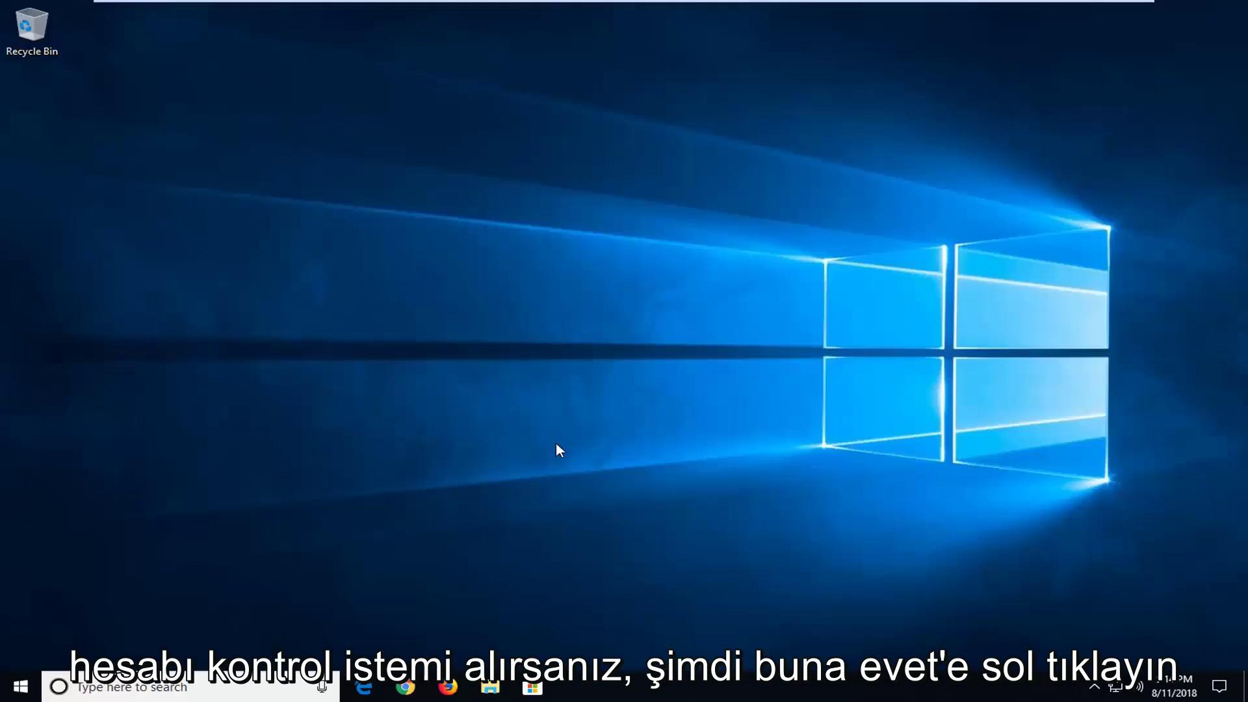
pyautogui.moveTo(506, 99); pyautogui.dragTo(551, 118)
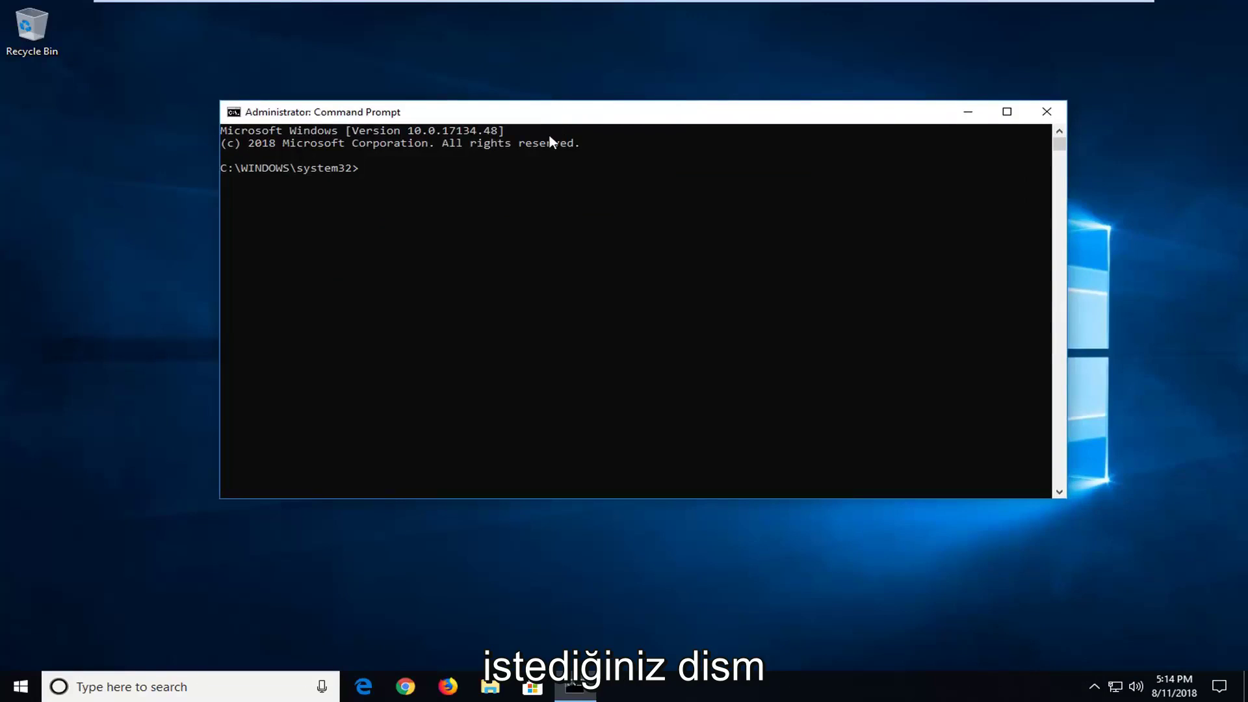
# Run the command Dism /Online /Cleanup-Image /RestoreHealth in the elevated Command Prompt.
pyautogui.write('Dism \\')
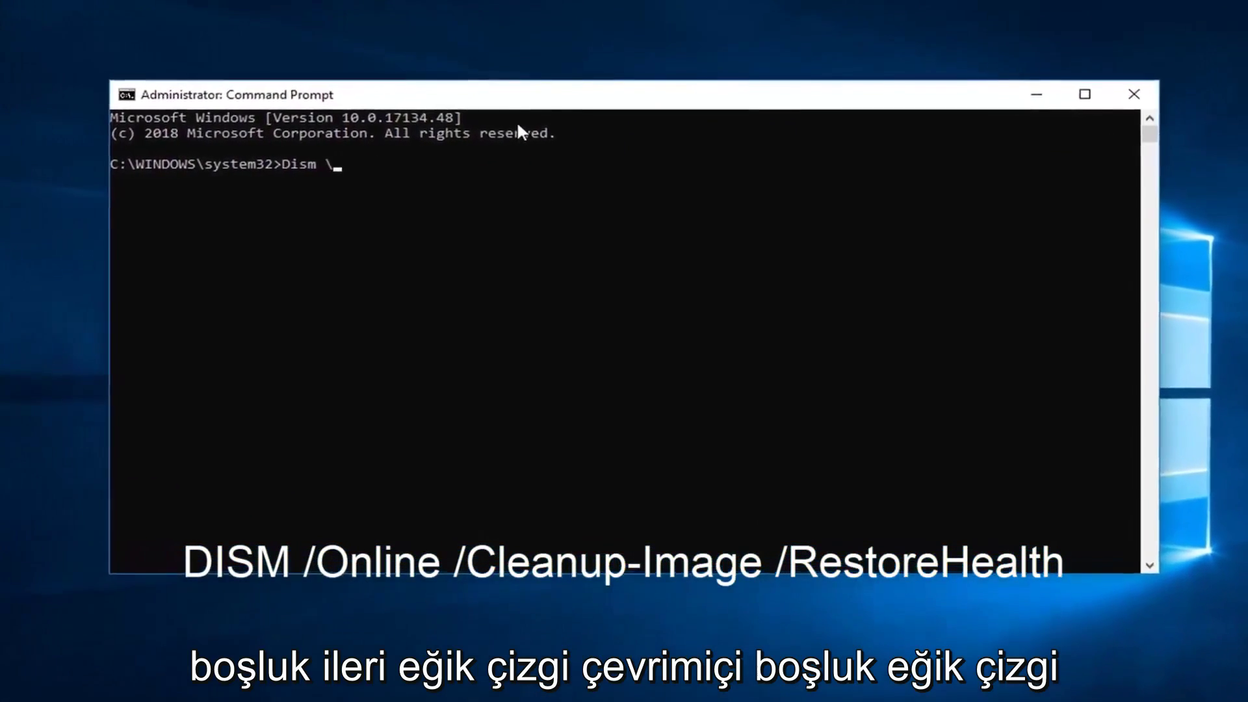
pyautogui.write(' /')
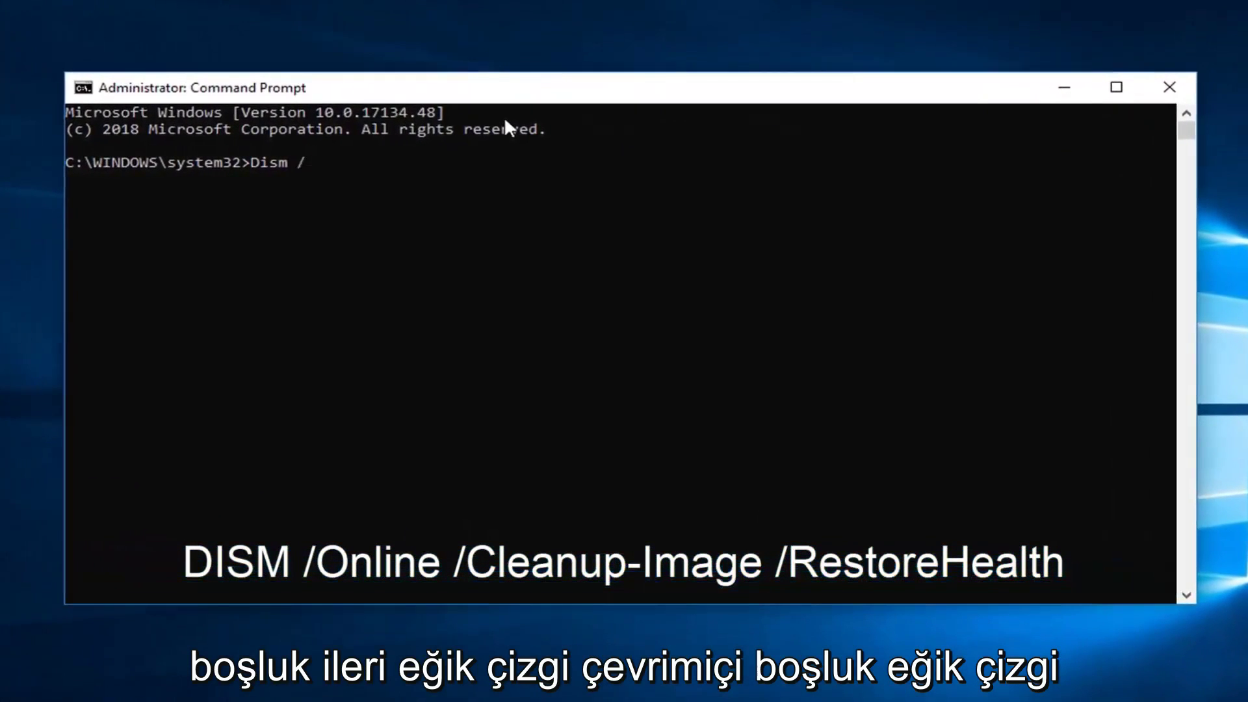
pyautogui.write('Online /Cle')
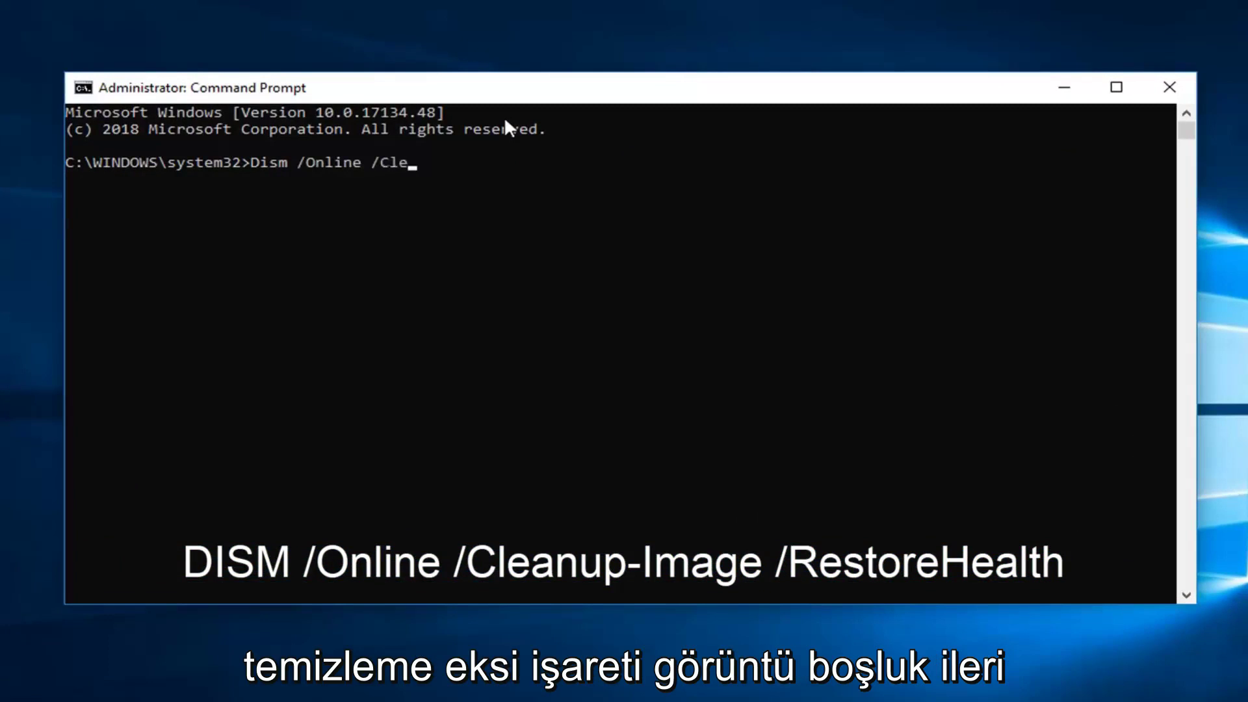
pyautogui.write('anup-Image /RestoreH')
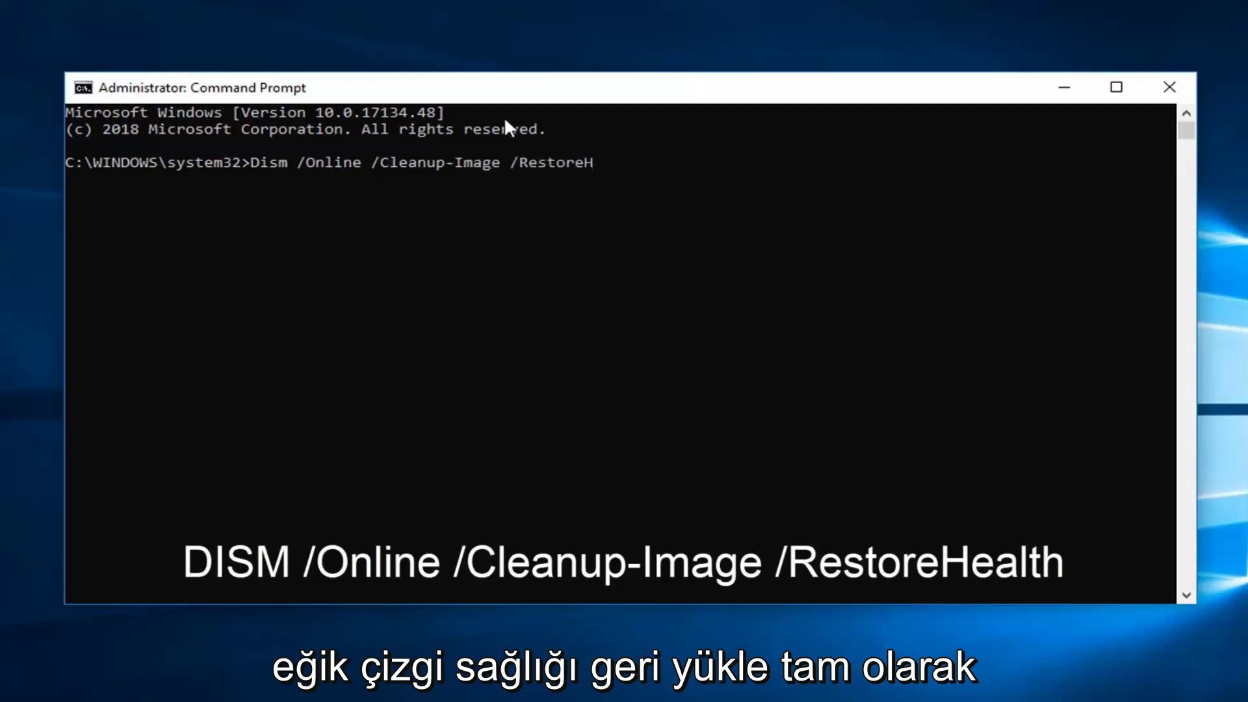
pyautogui.write('ealth')
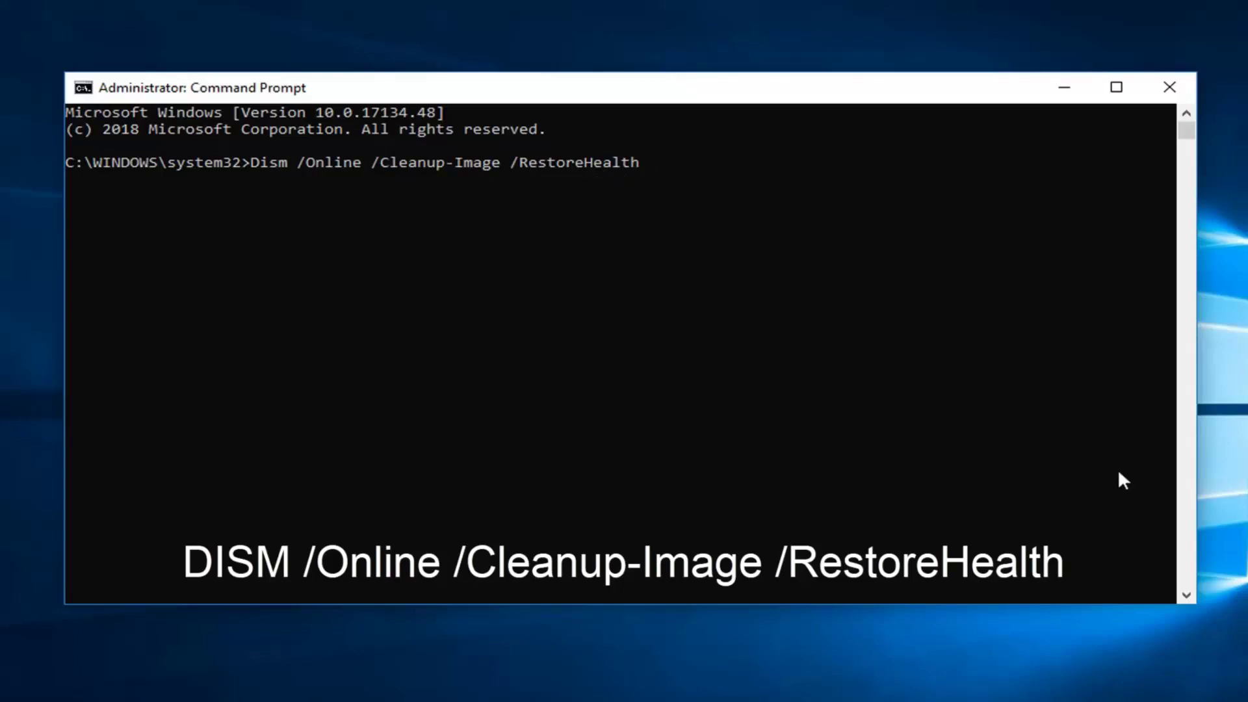
pyautogui.press('Return')
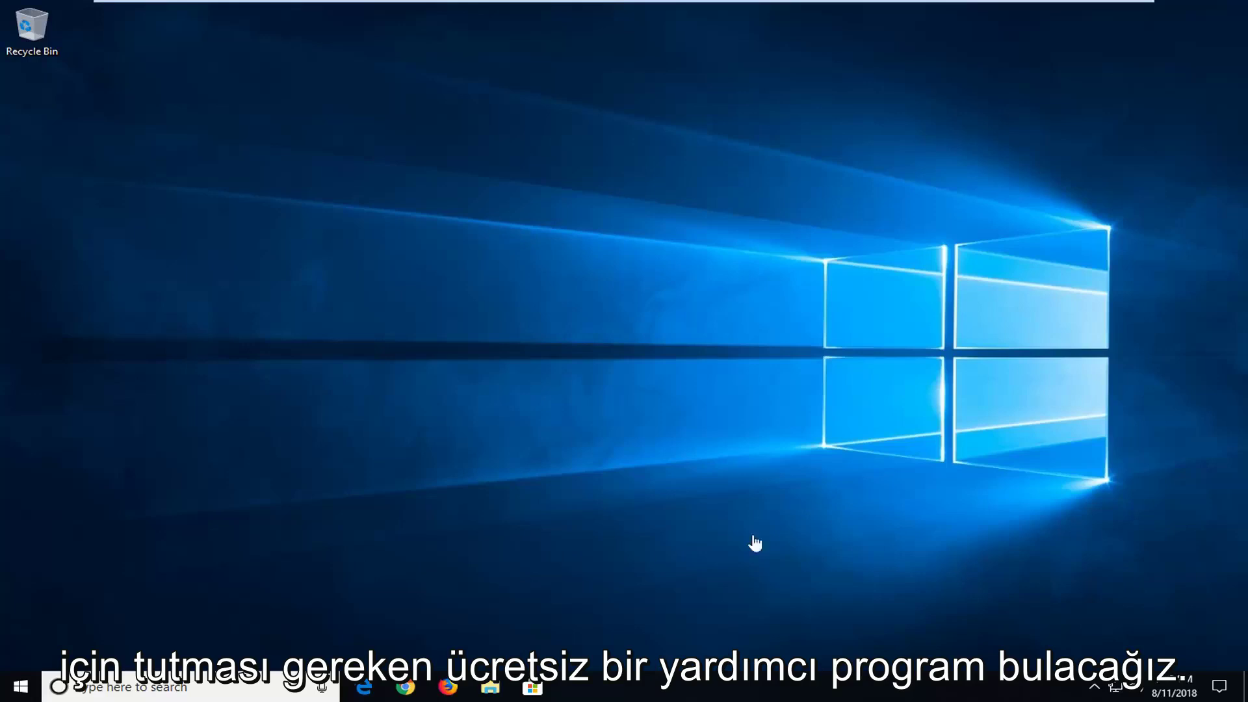
# Switch to Google Chrome and open google.com.
pyautogui.click(403, 689)
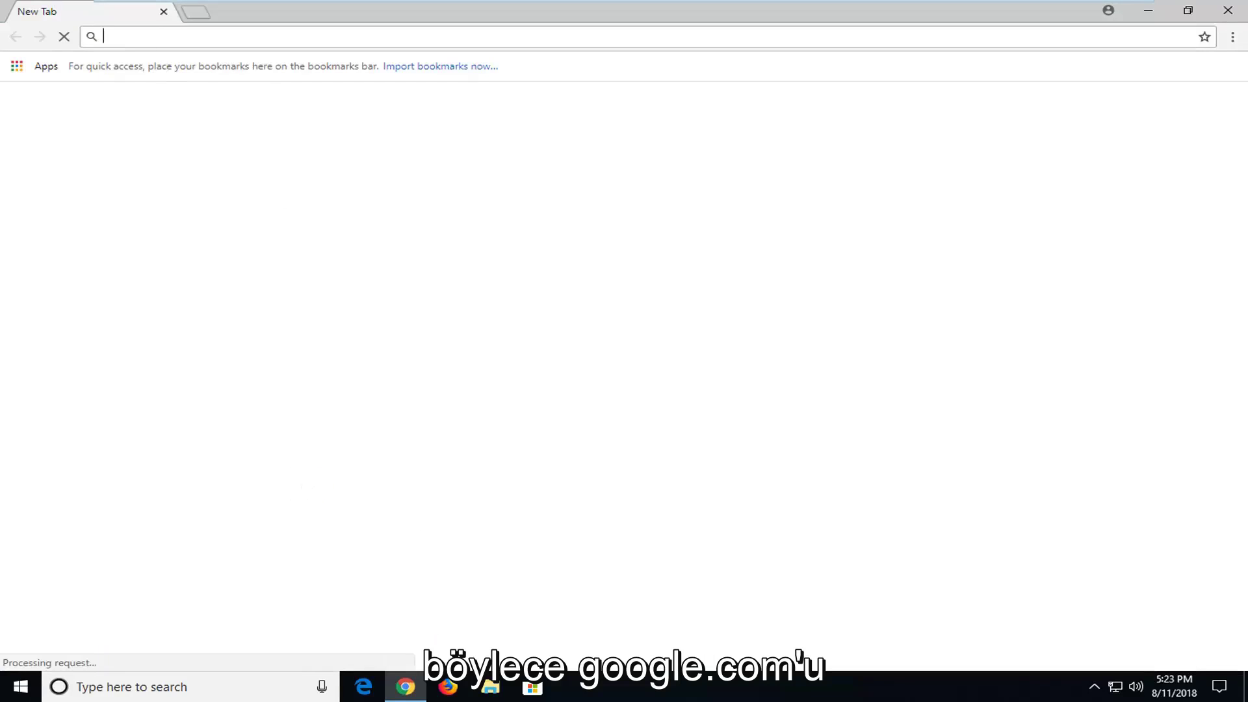
pyautogui.write('google')
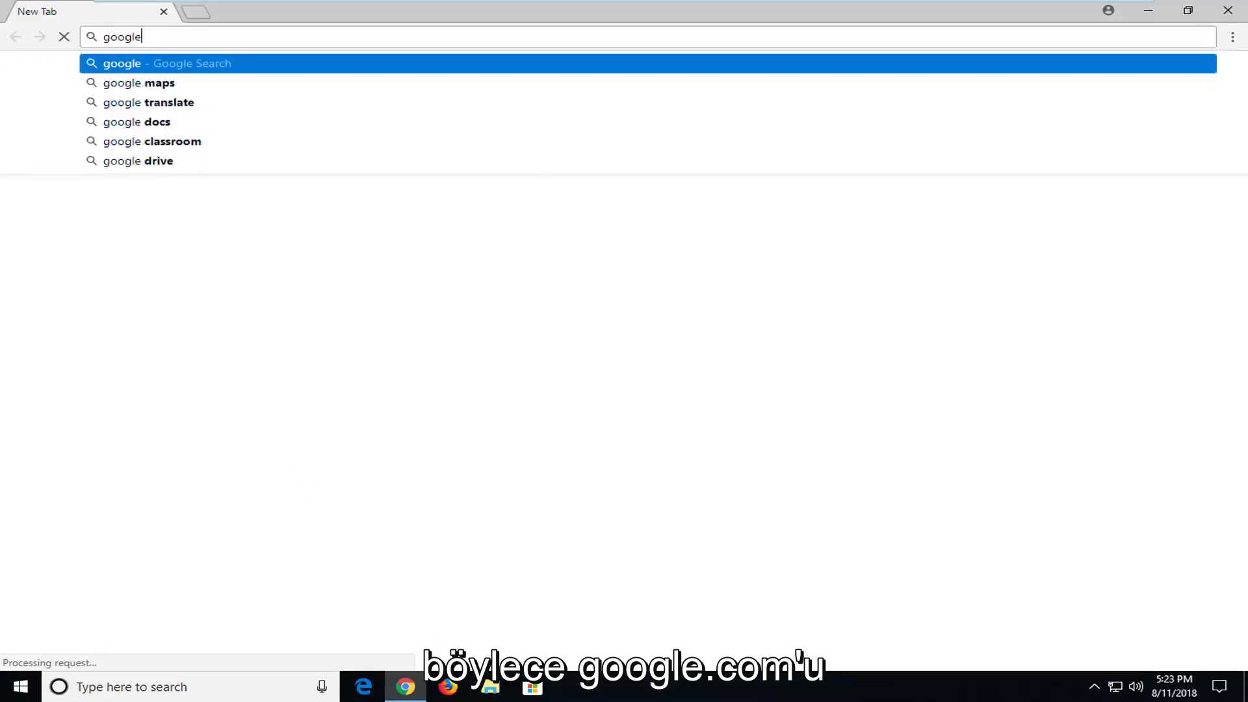
pyautogui.write('.com')
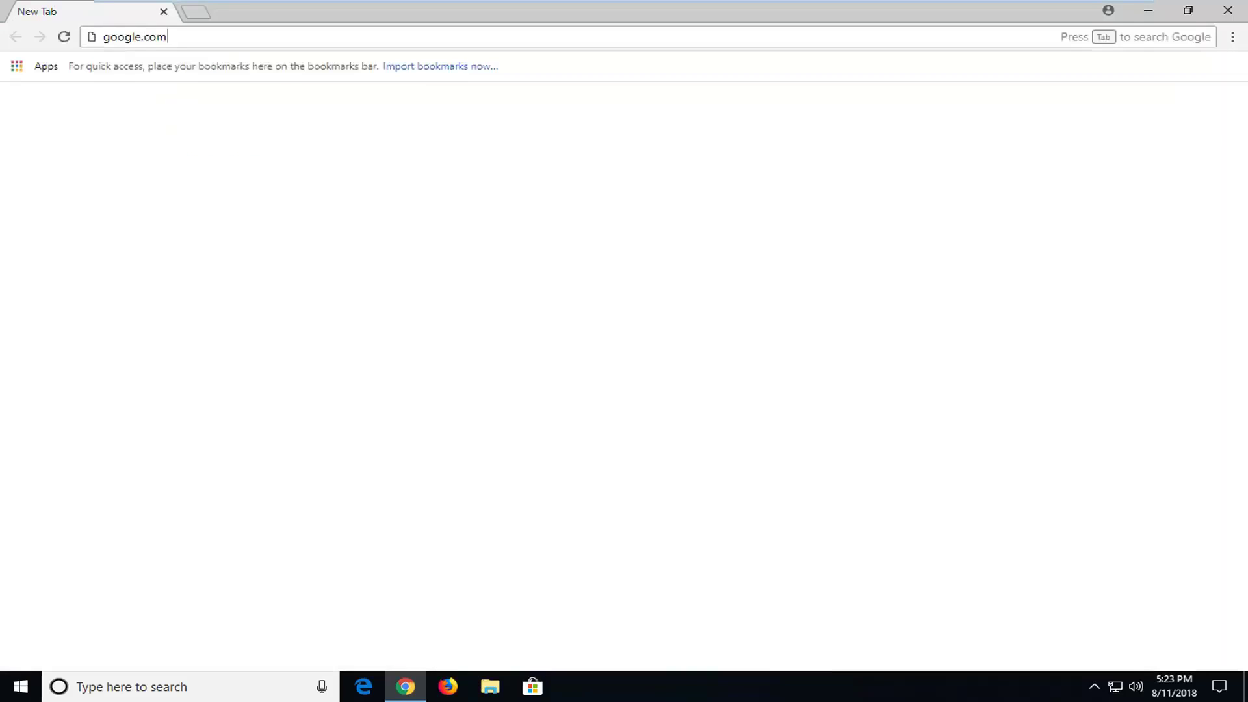
pyautogui.press('Return')
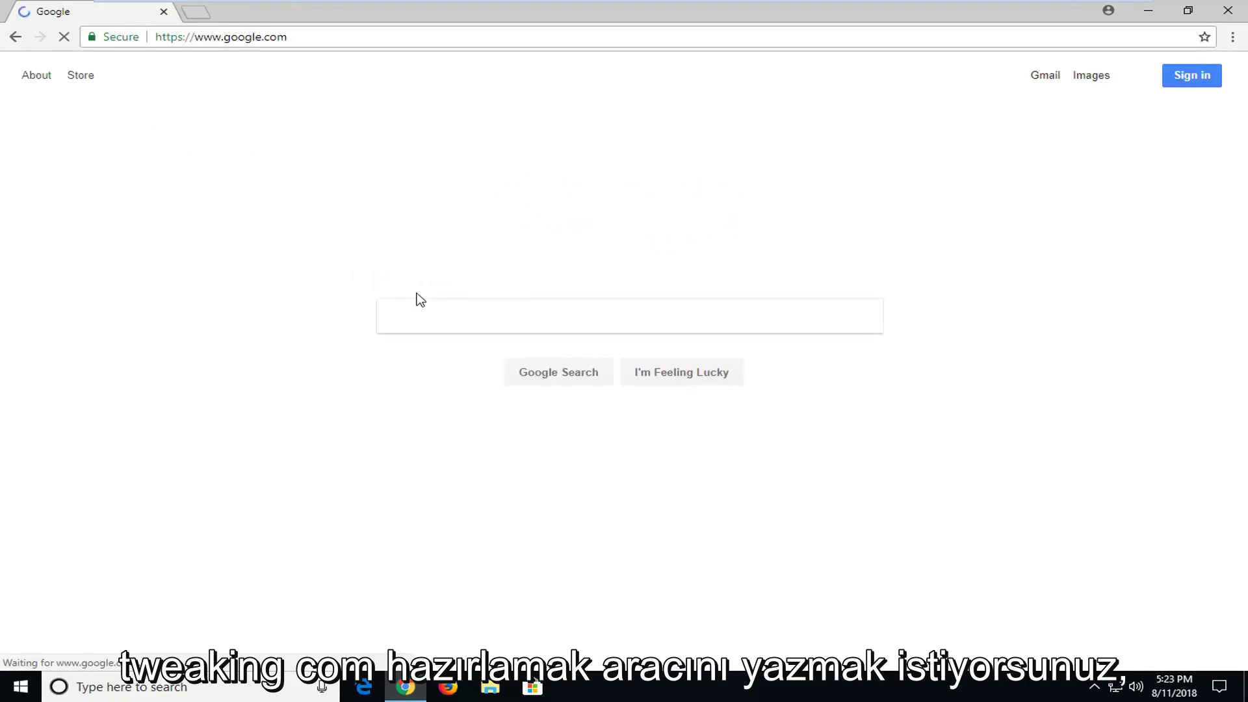
# Search Google for tweaking.com repair tool and open the Tweaking.com - Windows Repair Free/Pro result.
pyautogui.write('t')
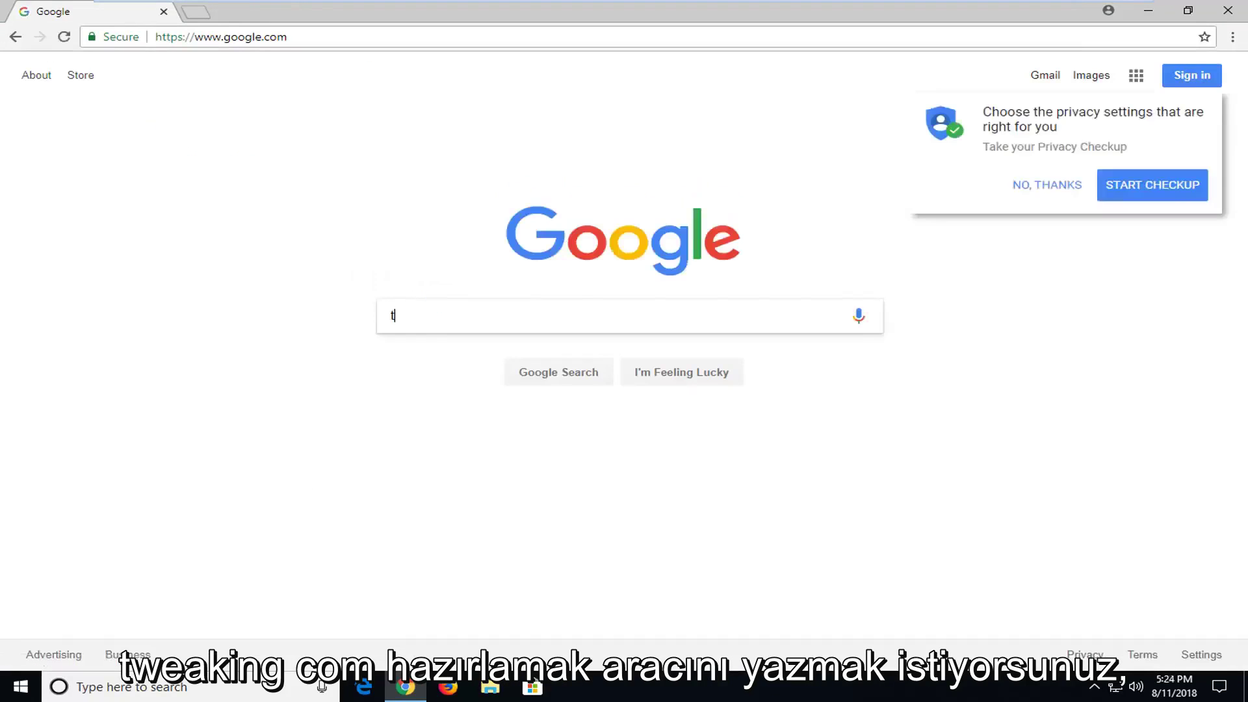
pyautogui.write('weaking.com')
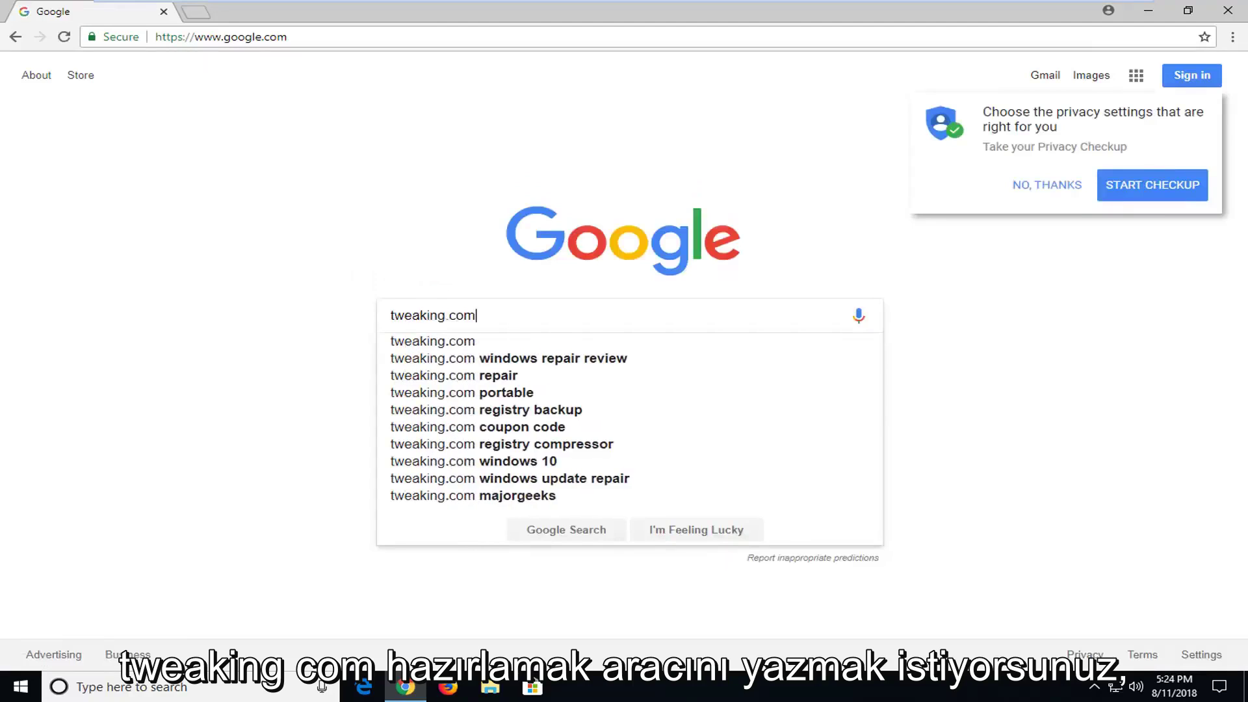
pyautogui.write(' repair tool')
pyautogui.press('Return')
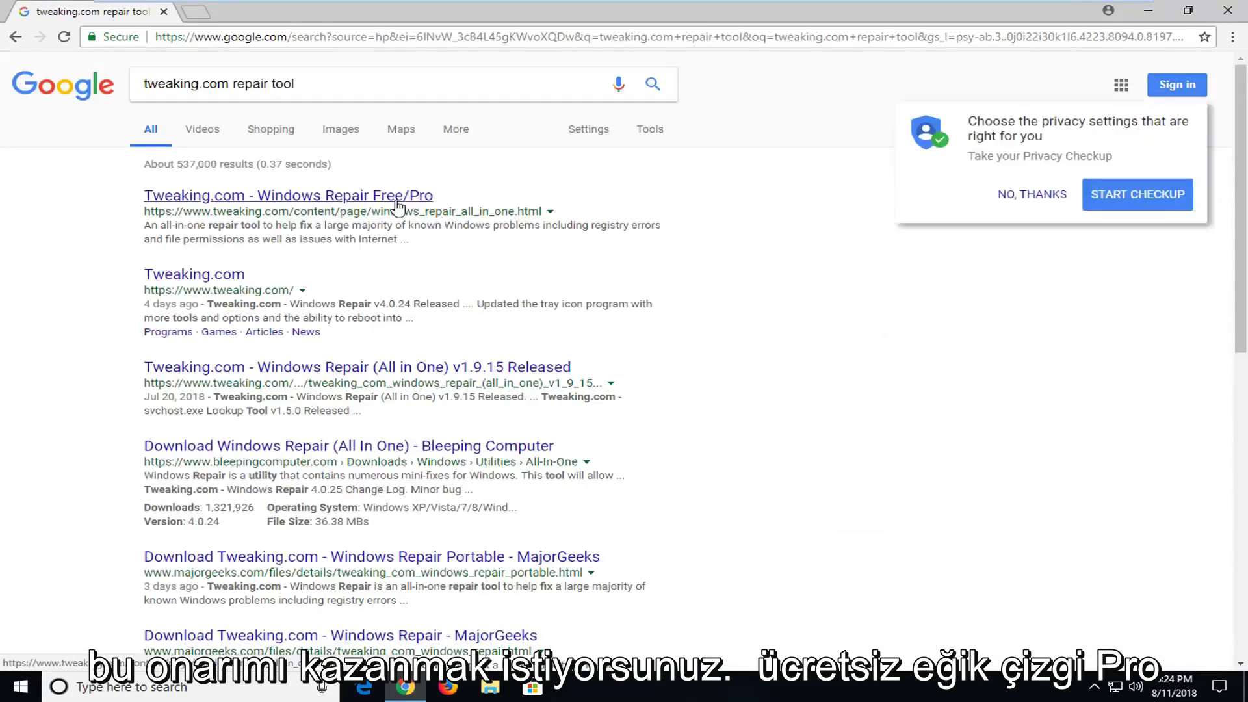
pyautogui.click(333, 205)
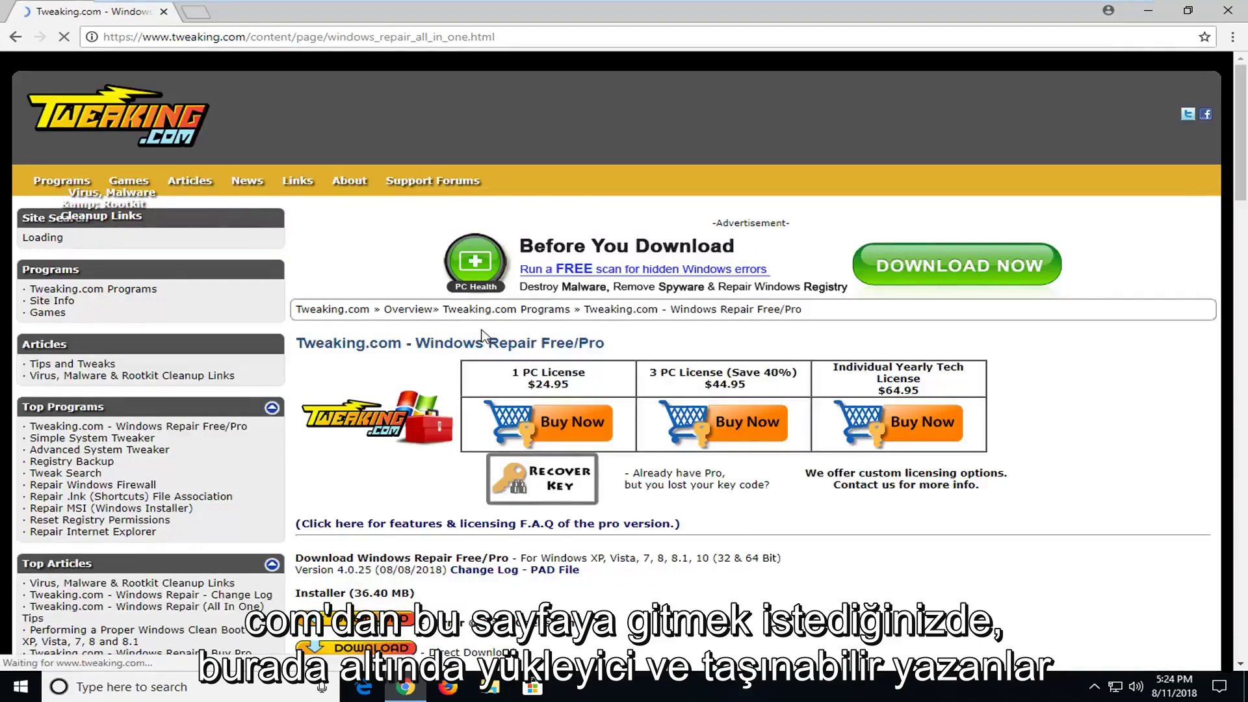
# Download the installer version of Windows Repair Free/Pro using its Direct Download option.
pyautogui.scroll(-1, 743, 300)
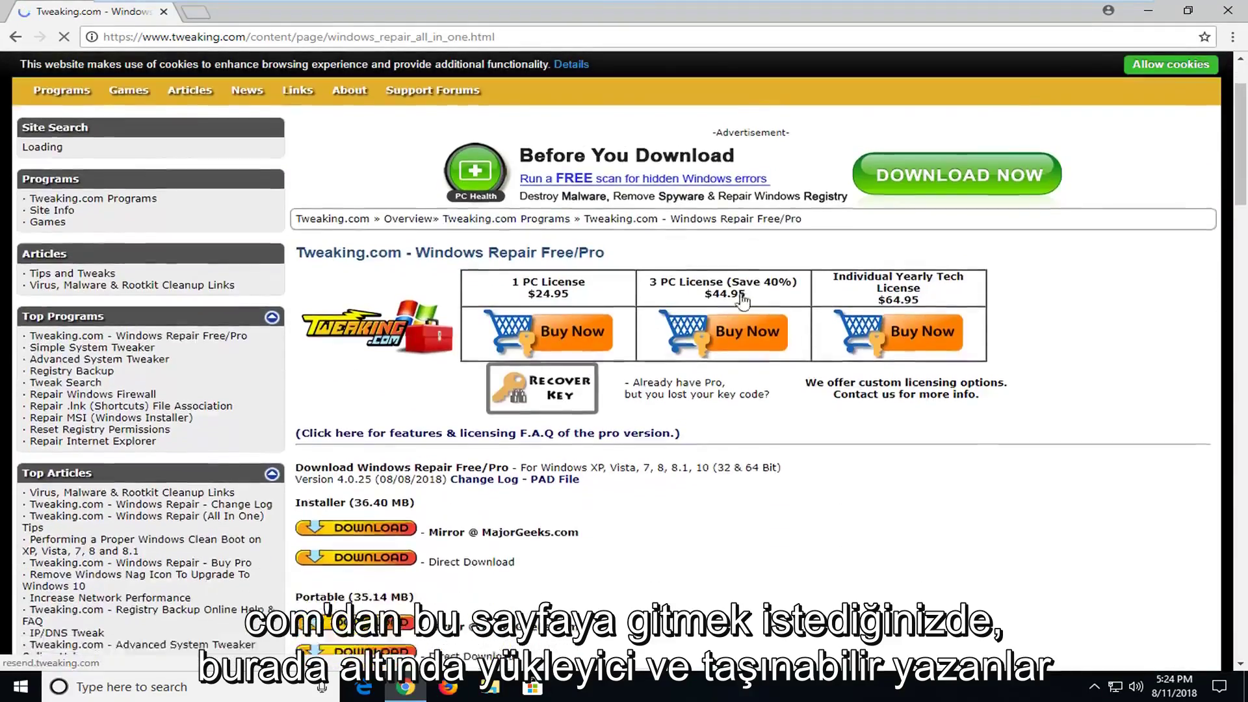
pyautogui.scroll(-1, 743, 301)
pyautogui.scroll(-1, 895, 316)
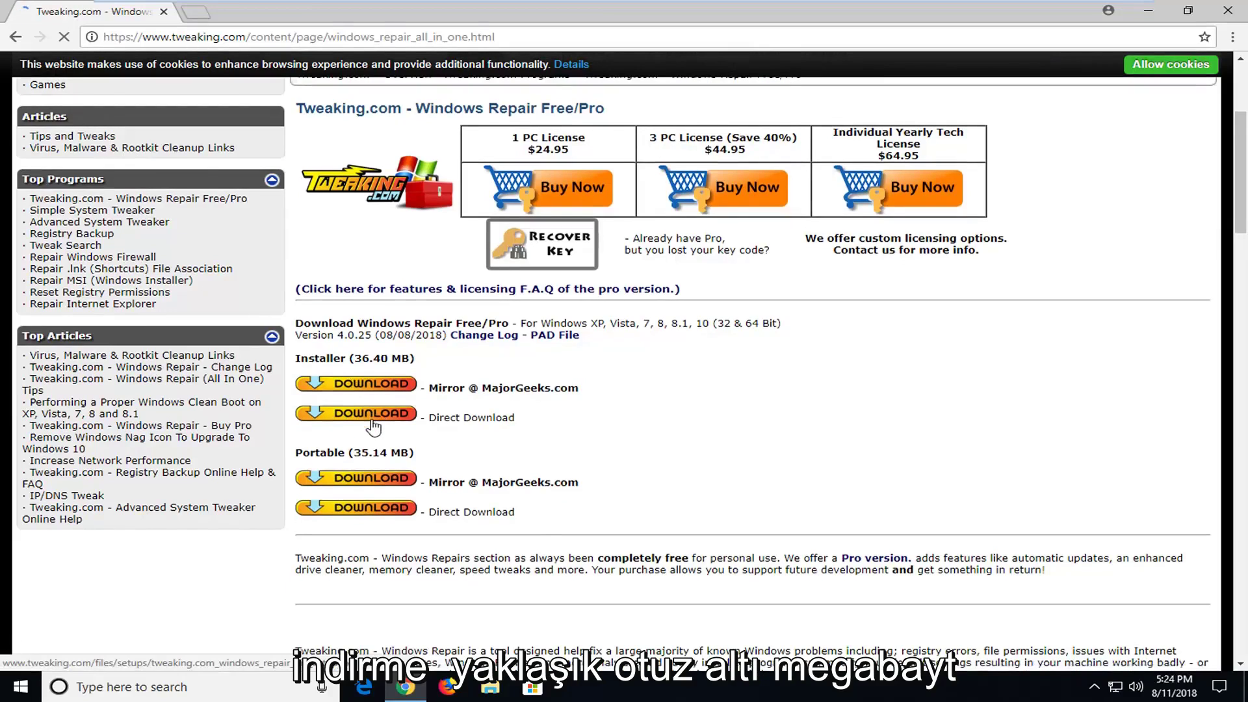
pyautogui.click(373, 423)
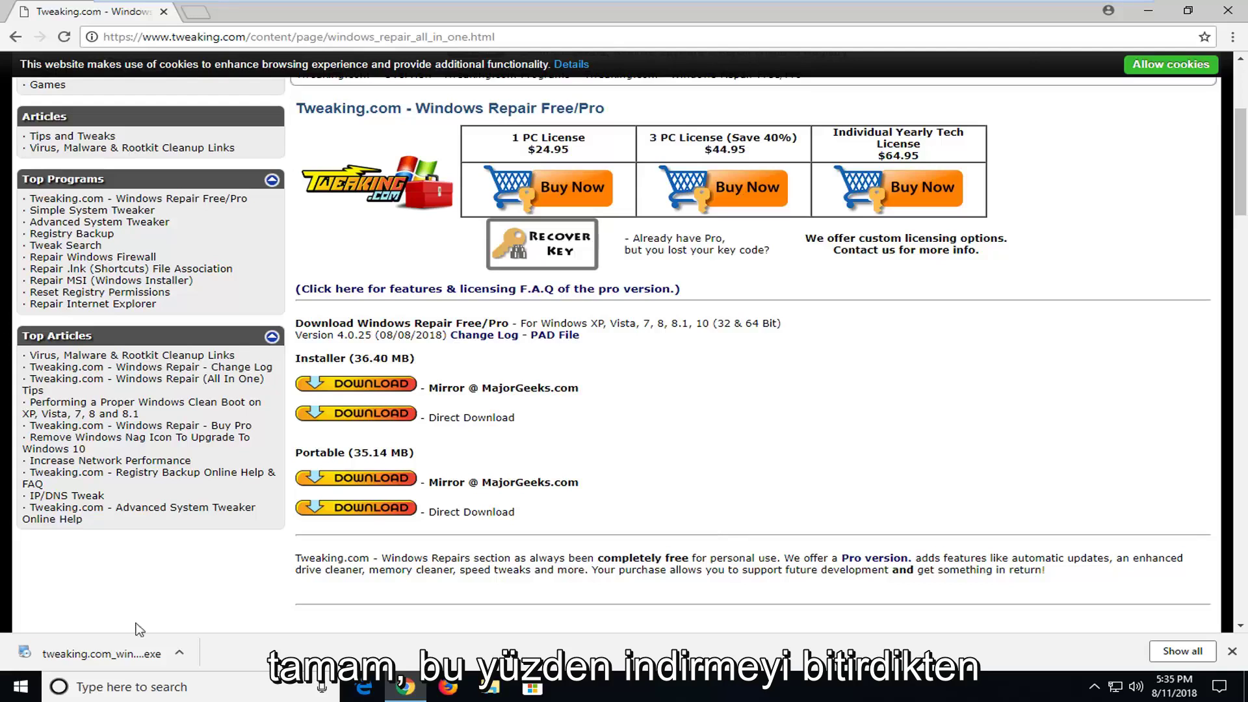
# Run the downloaded Windows Repair installer, allow it to make changes, and complete setup with the default folders, desktop icon and open-on-completion options.
pyautogui.click(102, 653)
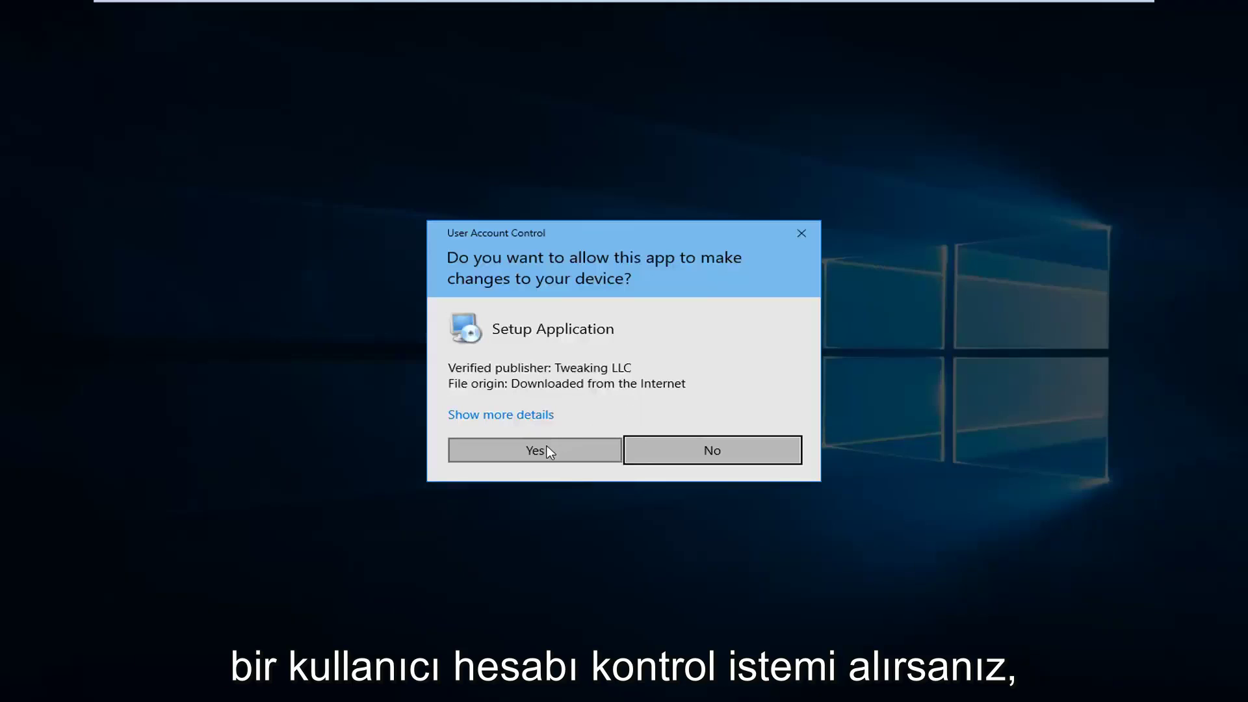
pyautogui.click(548, 451)
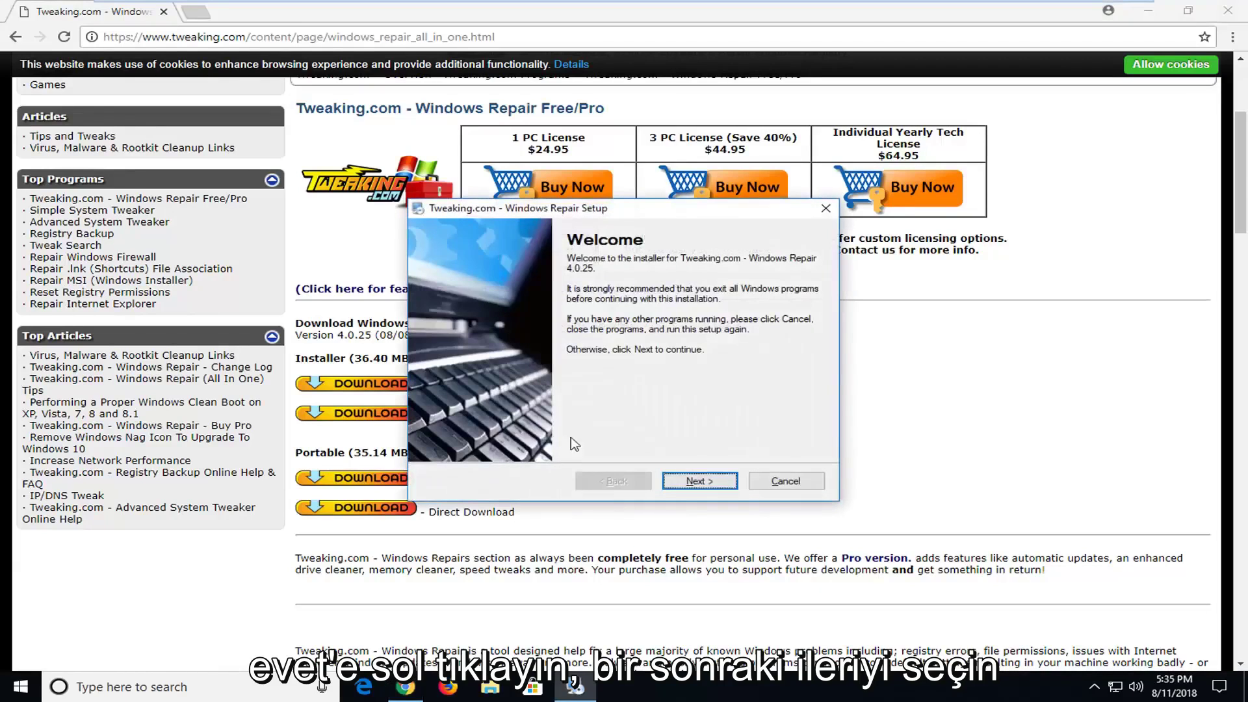
pyautogui.click(724, 481)
pyautogui.click(733, 485)
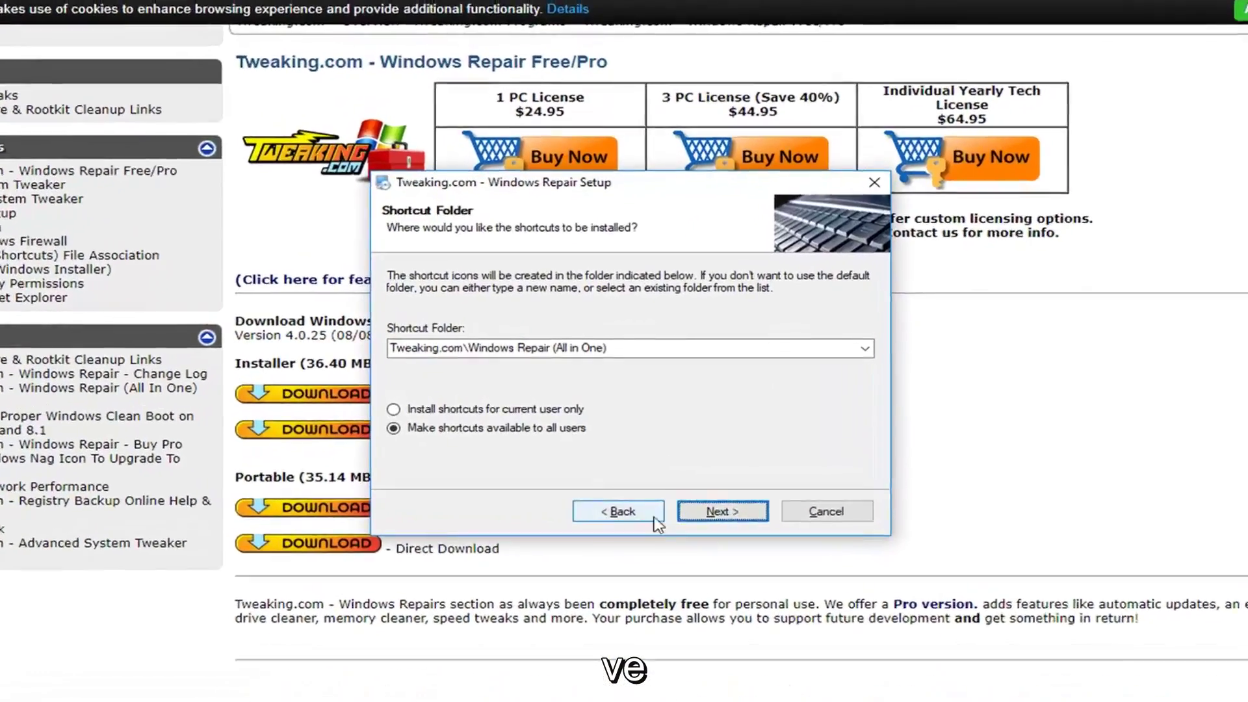
pyautogui.click(700, 481)
pyautogui.click(740, 560)
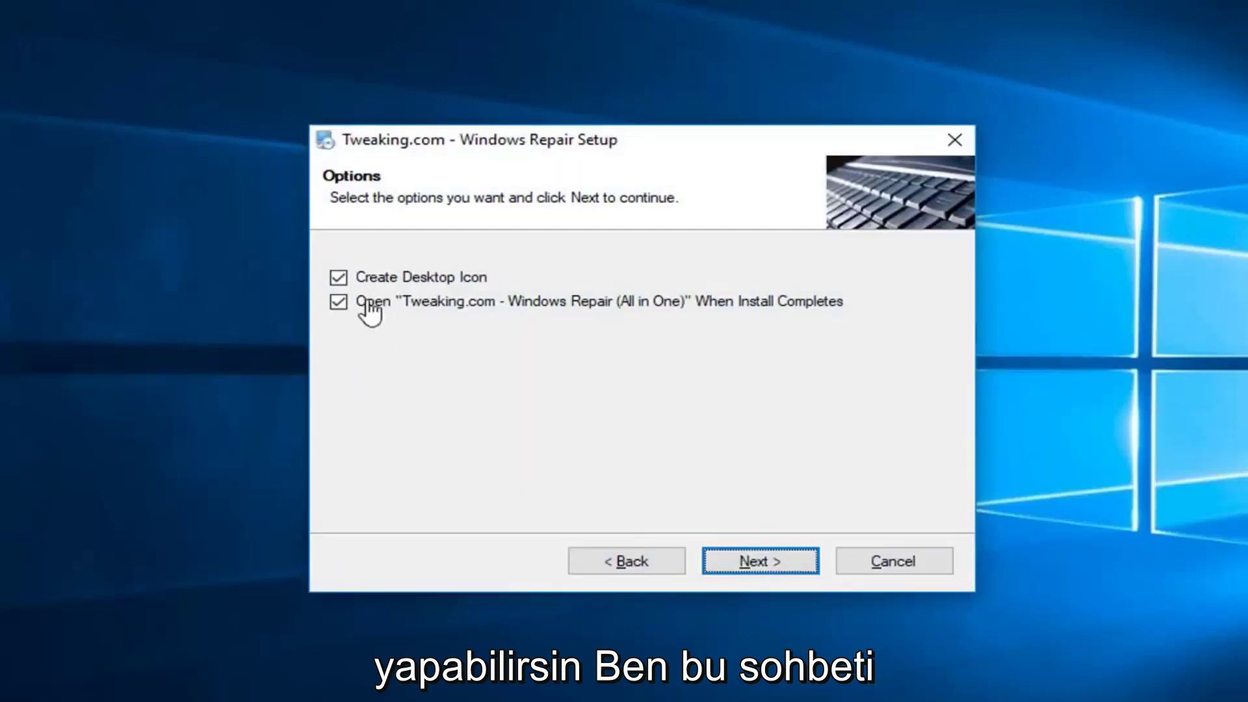
pyautogui.click(746, 562)
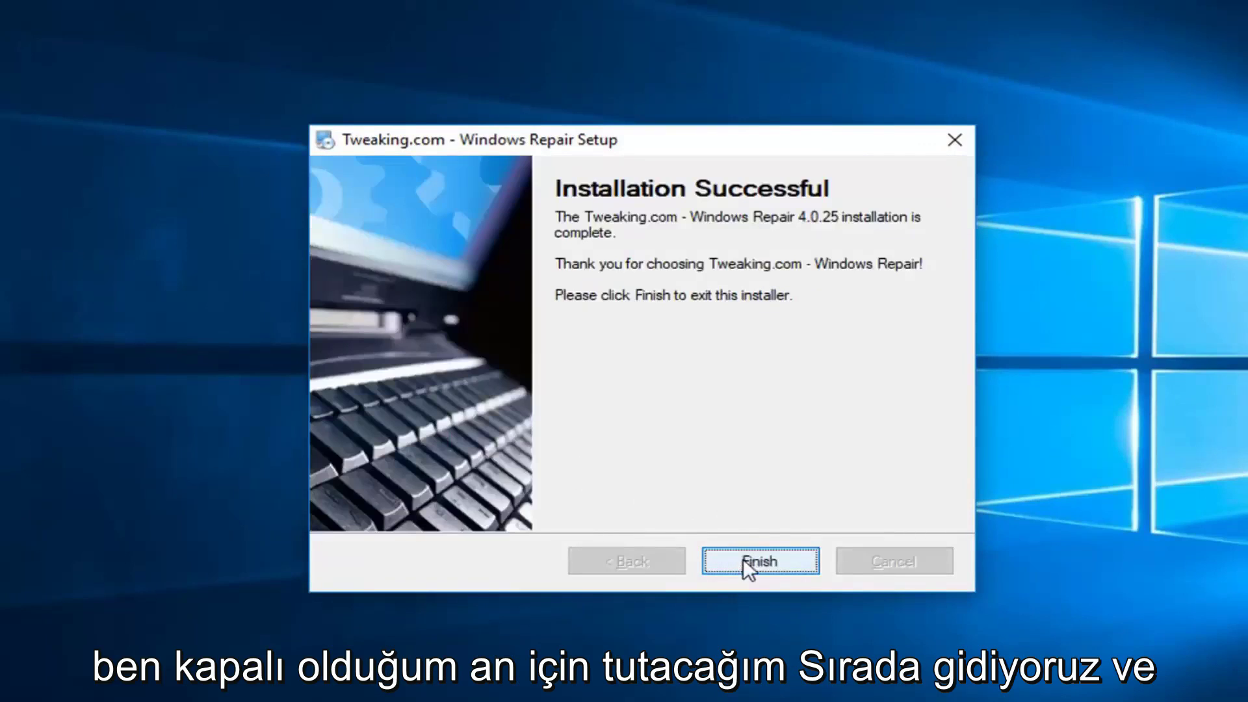
pyautogui.click(744, 560)
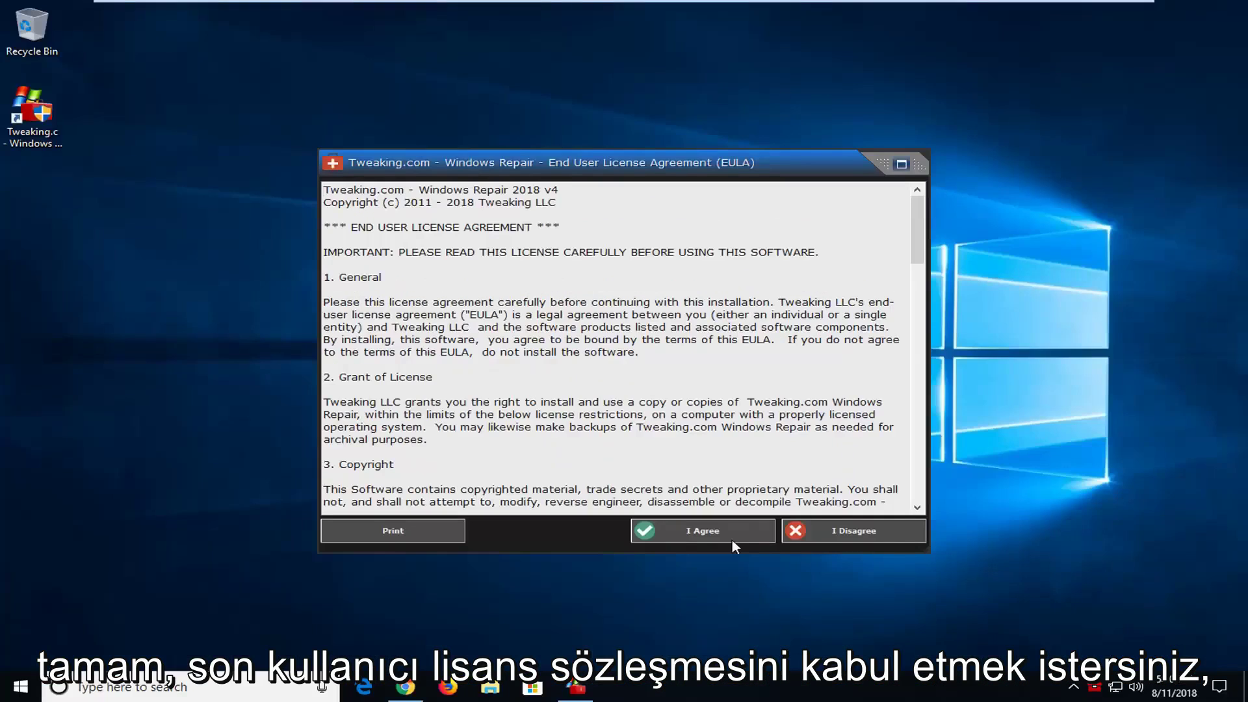
# Accept the Windows Repair license agreement, open the main repairs list and dismiss the Safe Mode warning by accepting the risks.
pyautogui.click(765, 638)
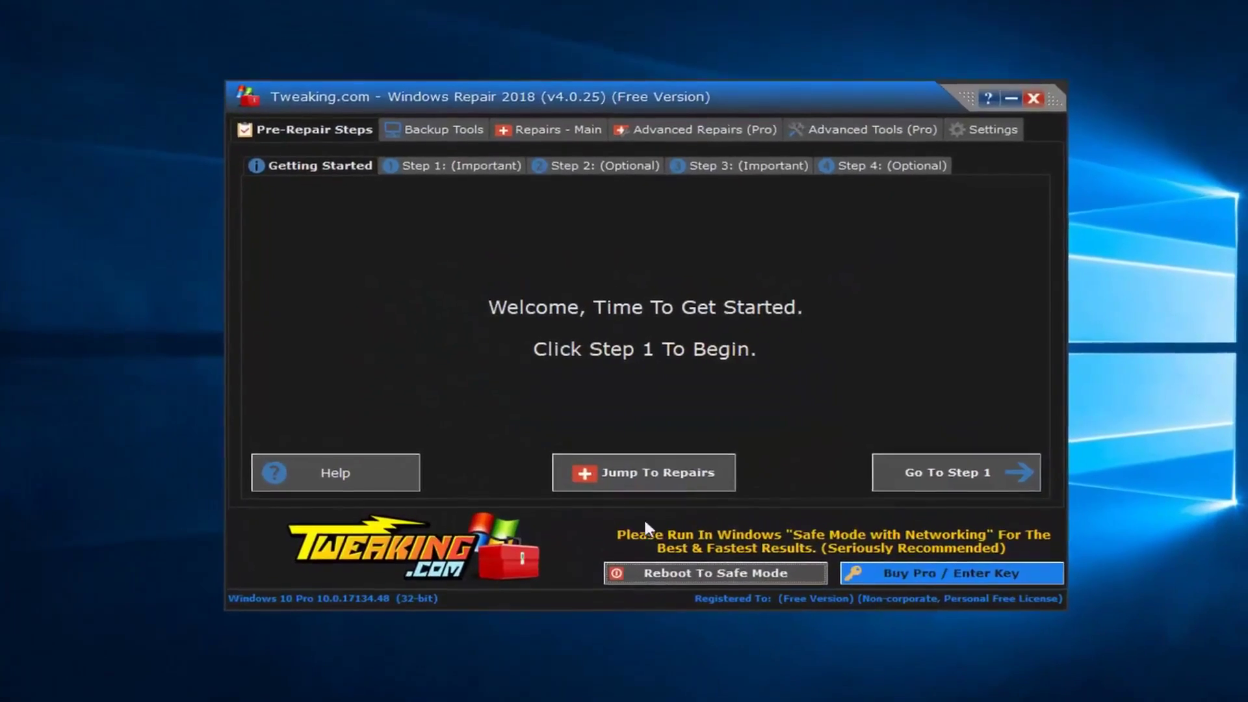
pyautogui.click(528, 125)
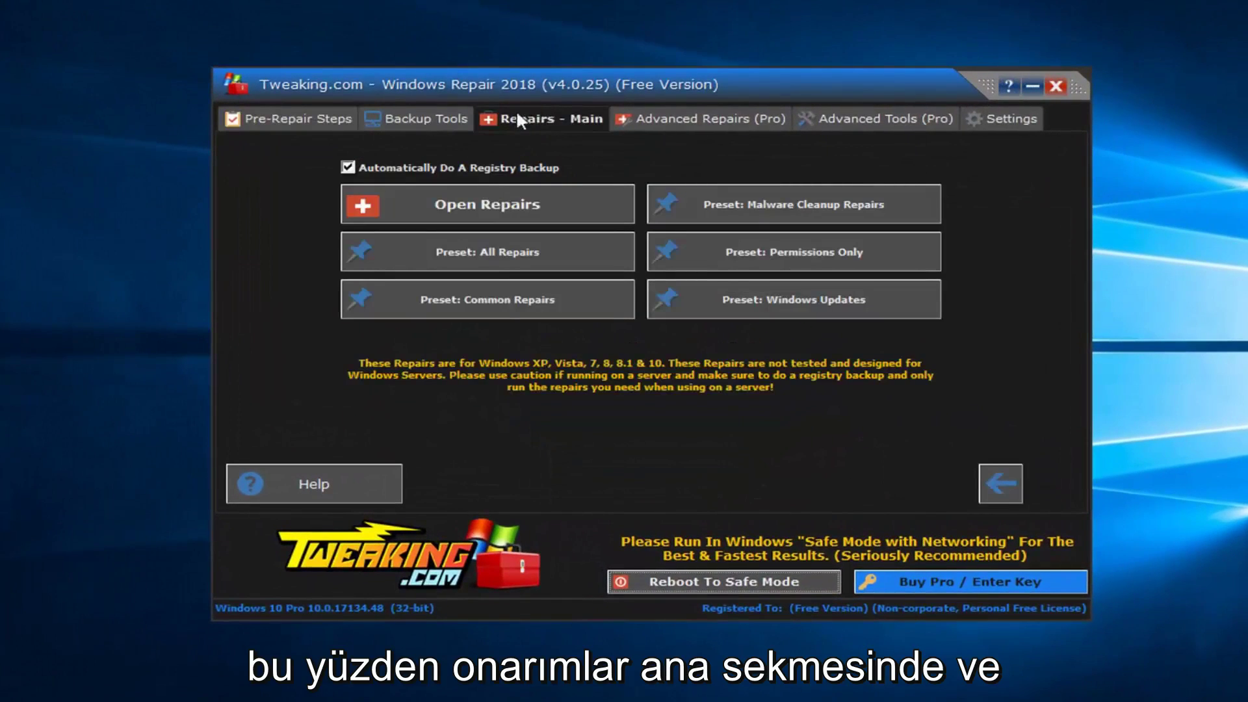
pyautogui.click(464, 200)
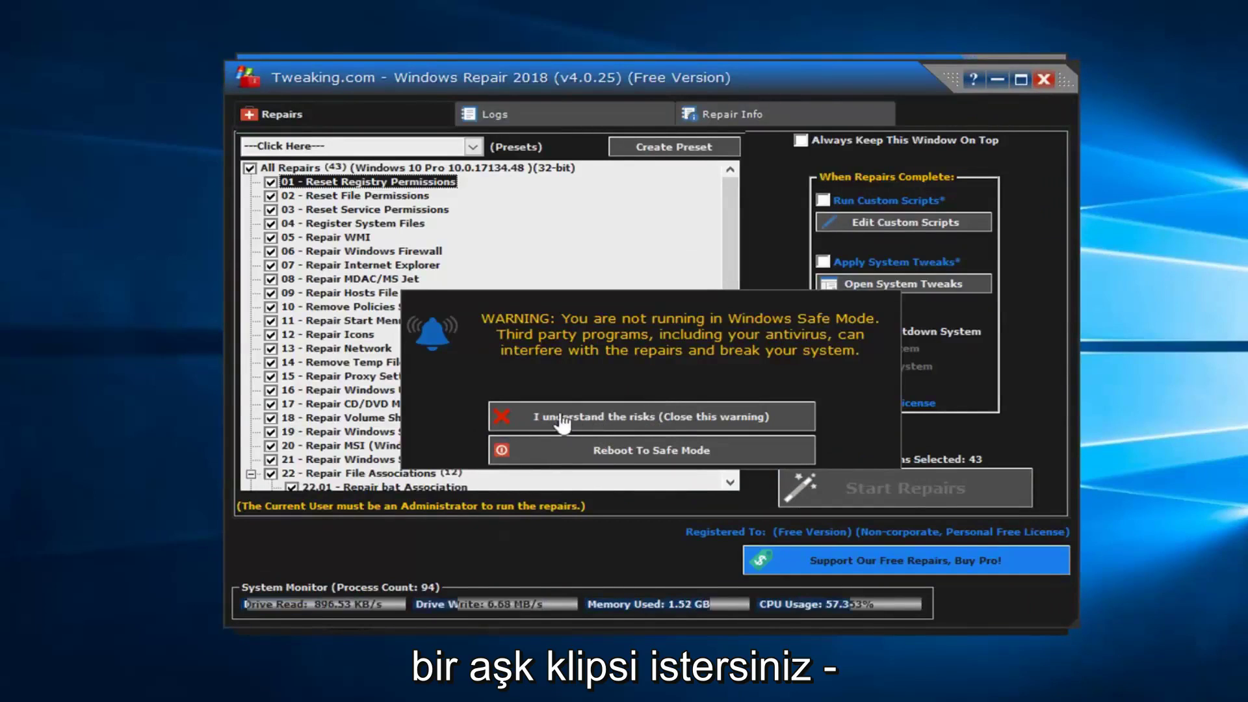
pyautogui.click(622, 417)
# Review the list of preselected repairs and start the repairs with the default selection.
pyautogui.scroll(-7, 481, 332)
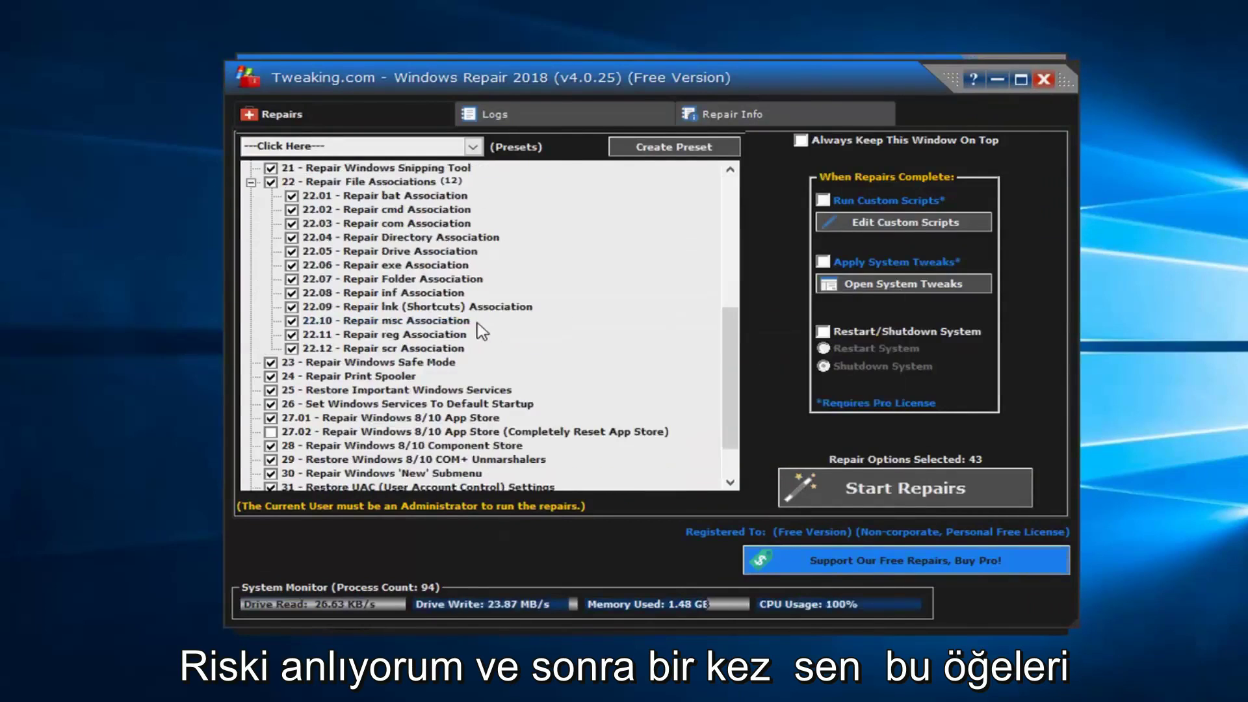
pyautogui.scroll(7, 390, 325)
pyautogui.scroll(-8, 305, 449)
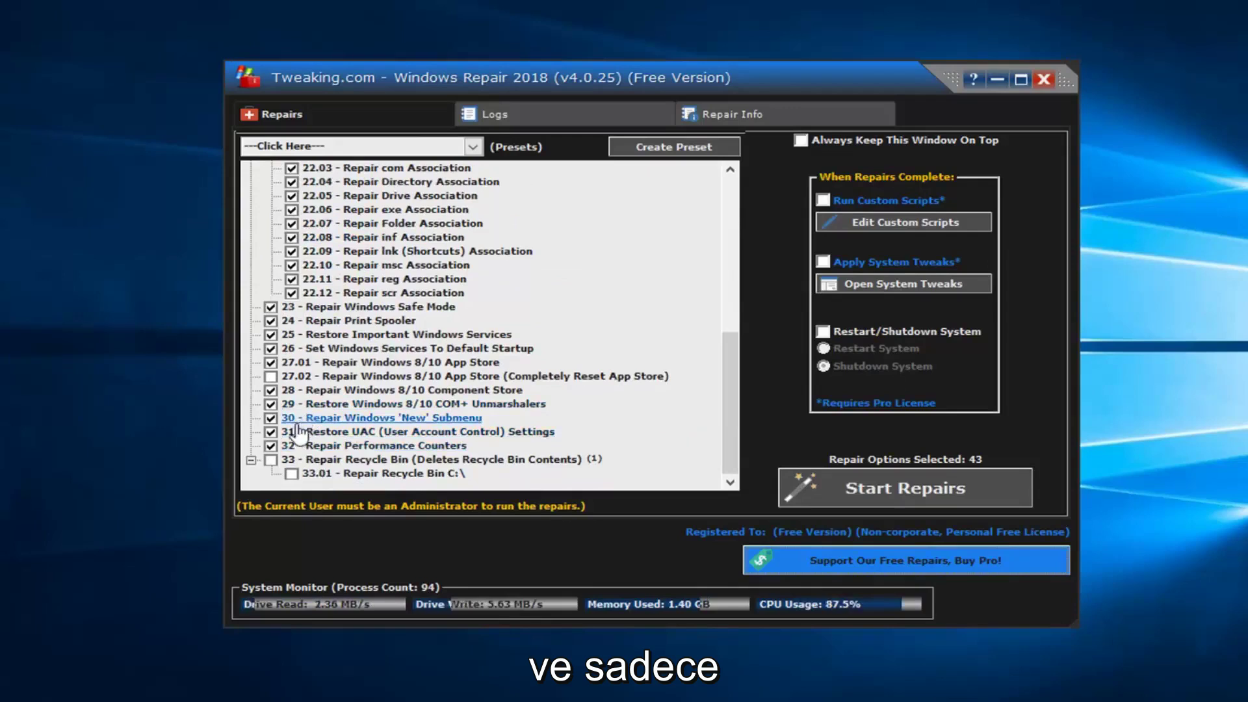
pyautogui.scroll(5, 299, 428)
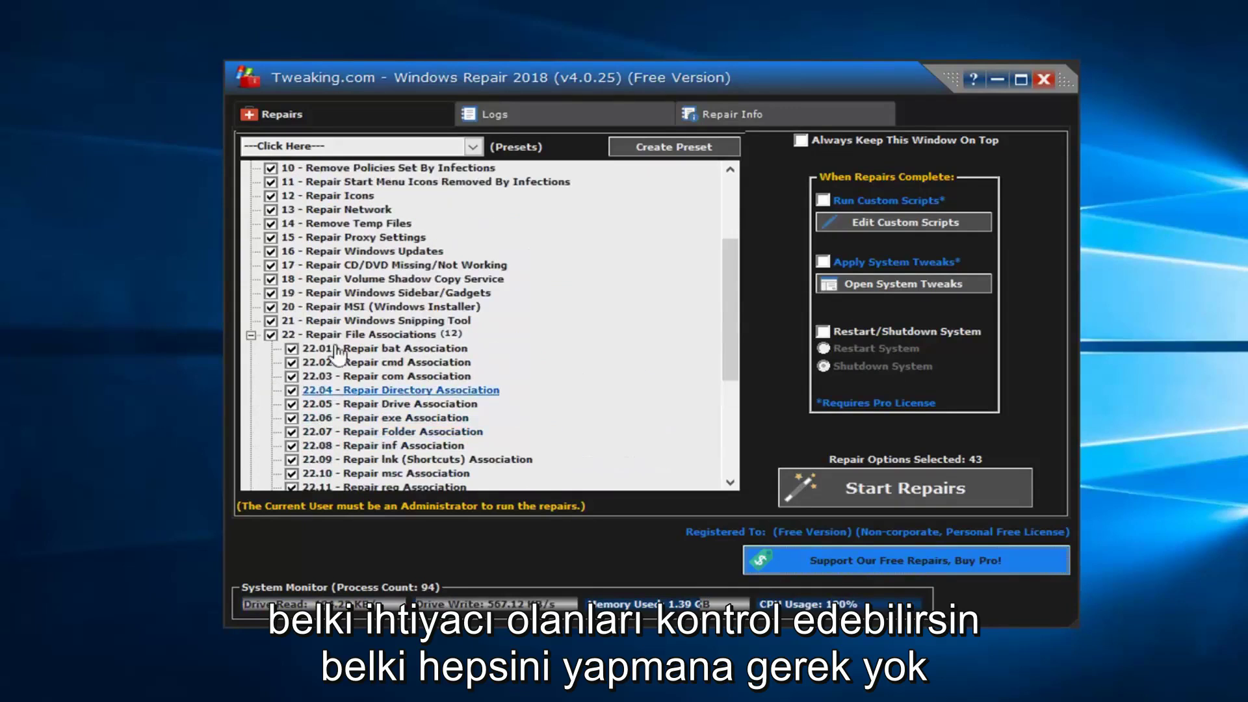
pyautogui.scroll(2, 338, 286)
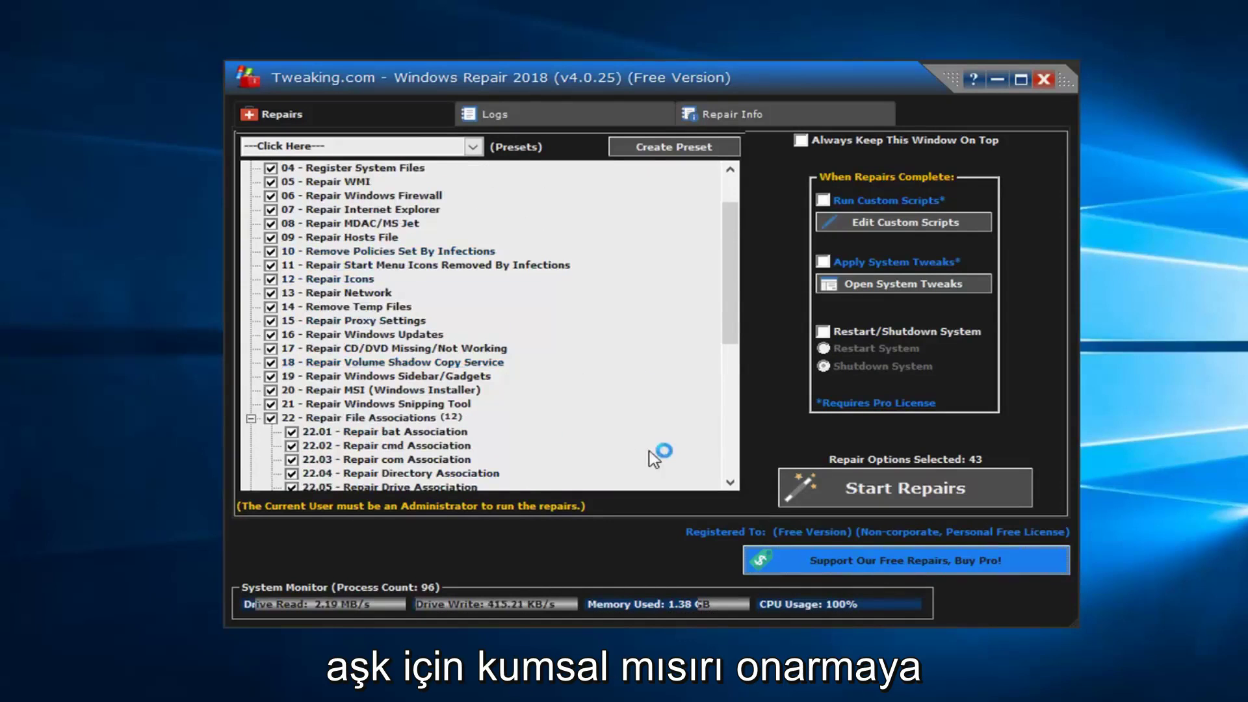
pyautogui.click(838, 480)
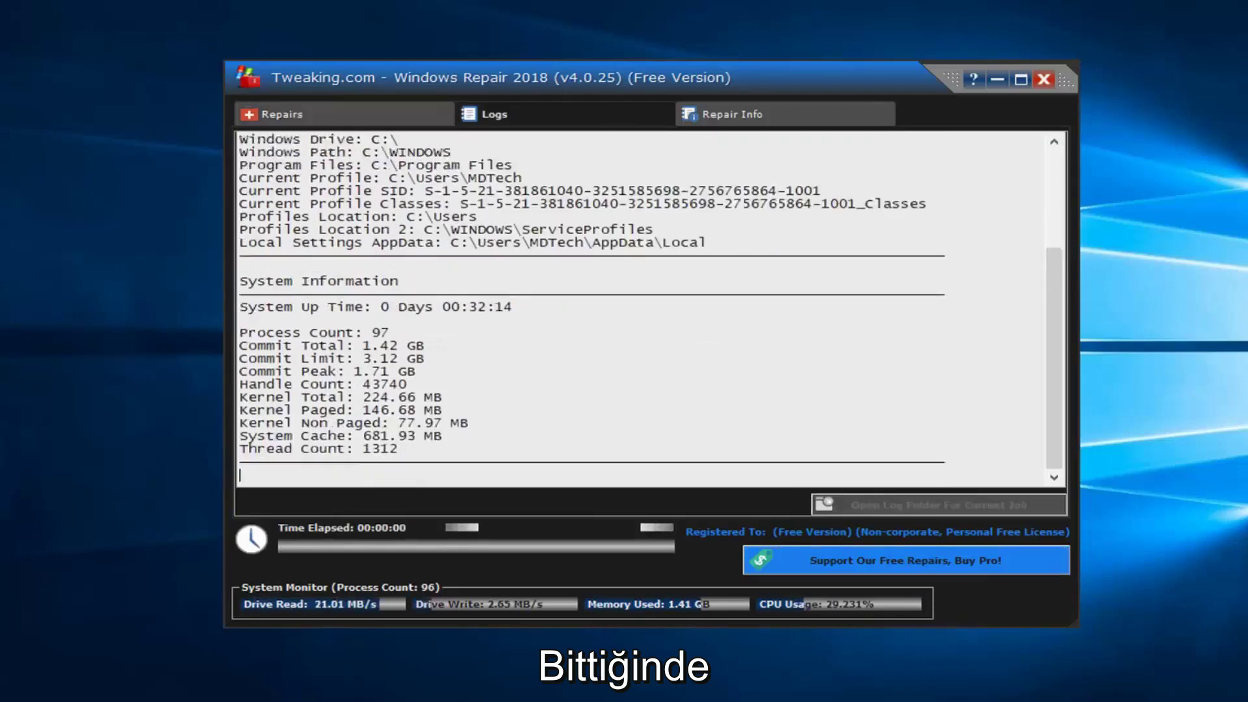